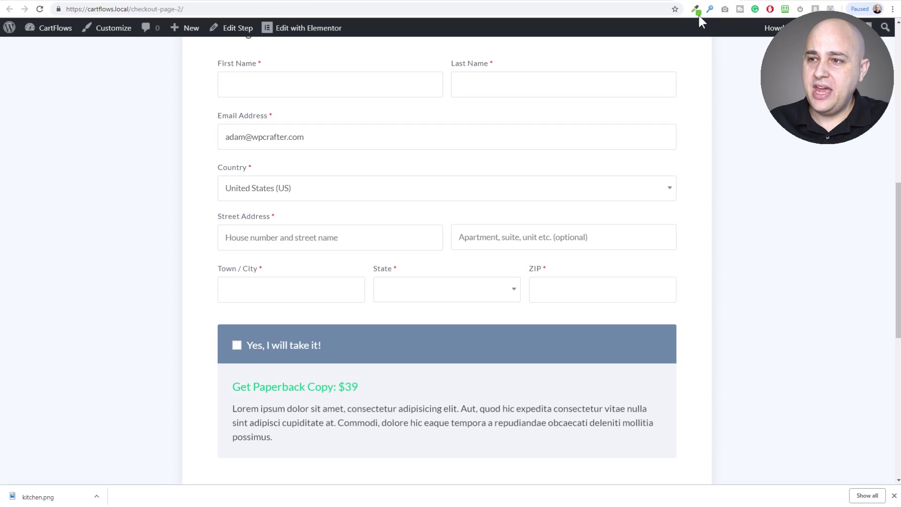
Scroll back up the CartFlows checkout-page-2 sales page to its book hero section.
scroll(738, 175, "up", 10)
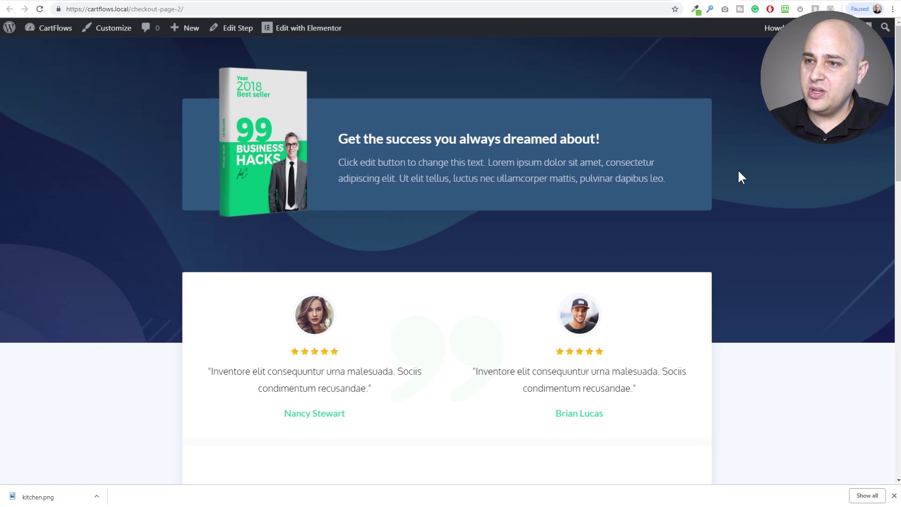
Scroll down to Billing Details and click into the First Name and Last Name fields.
scroll(738, 177, "down", 8)
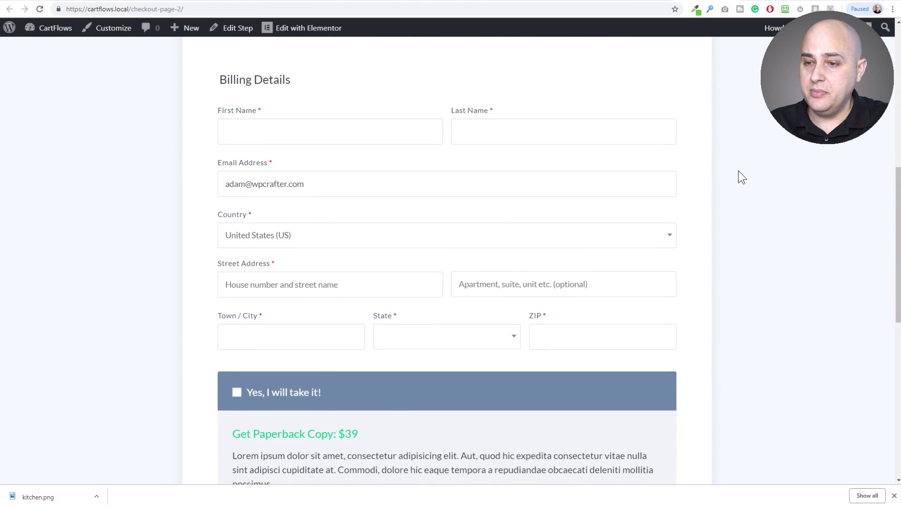
scroll(706, 193, "down", 1)
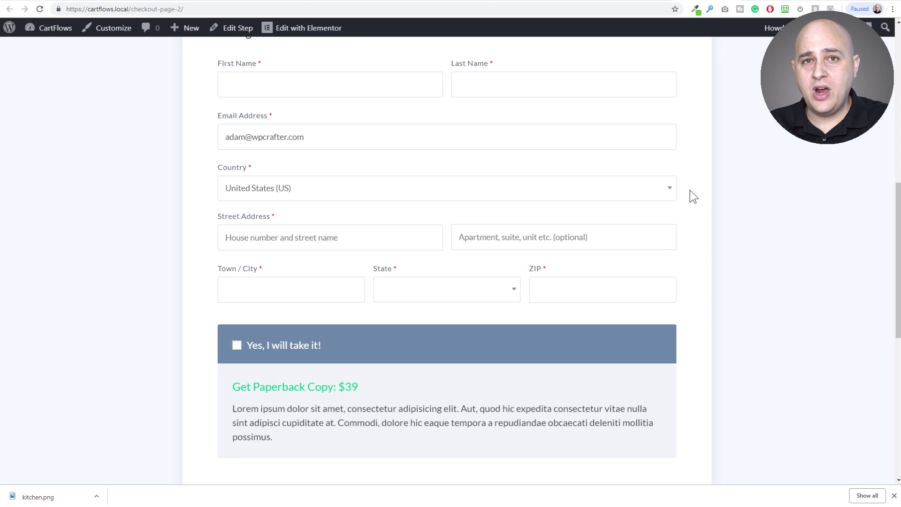
left_click(384, 85)
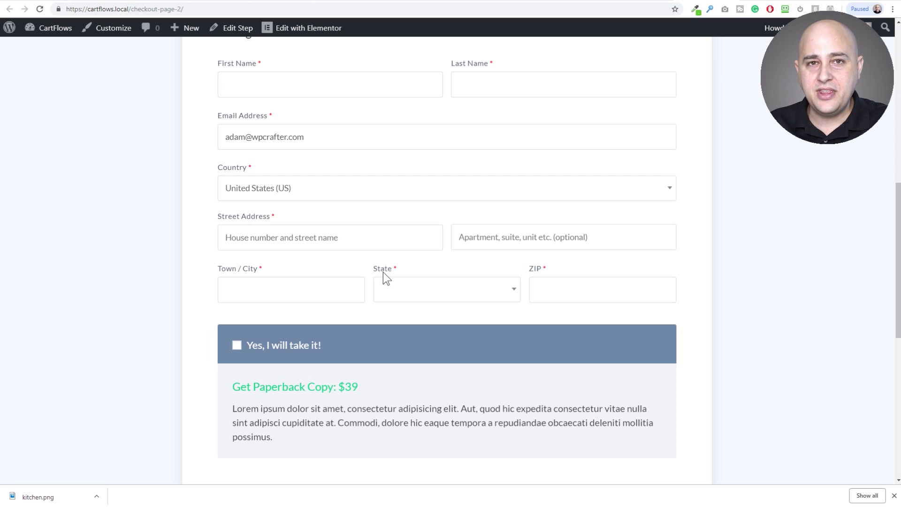
left_click(472, 86)
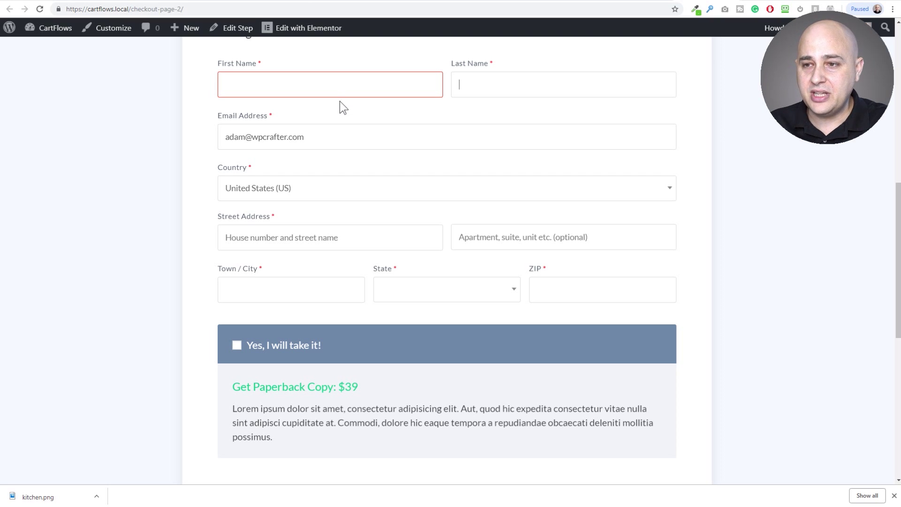
Tick 'Yes, I will take it!' to add the $150.00 DNK Tshirt and review Your Order.
scroll(339, 108, "down", 1)
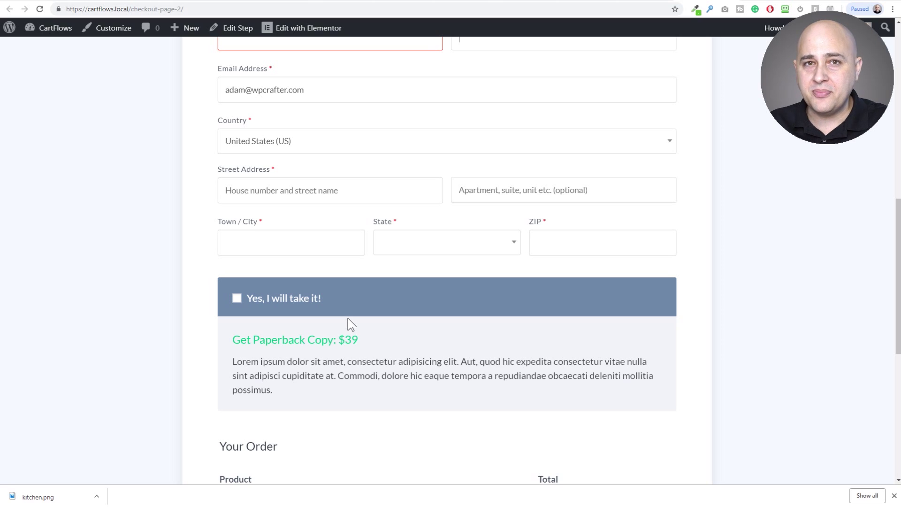
left_click(236, 298)
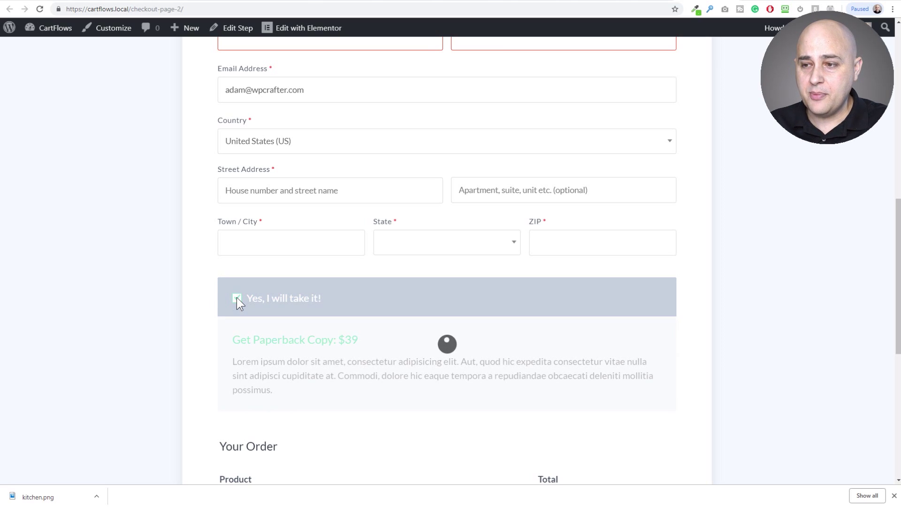
scroll(329, 294, "down", 5)
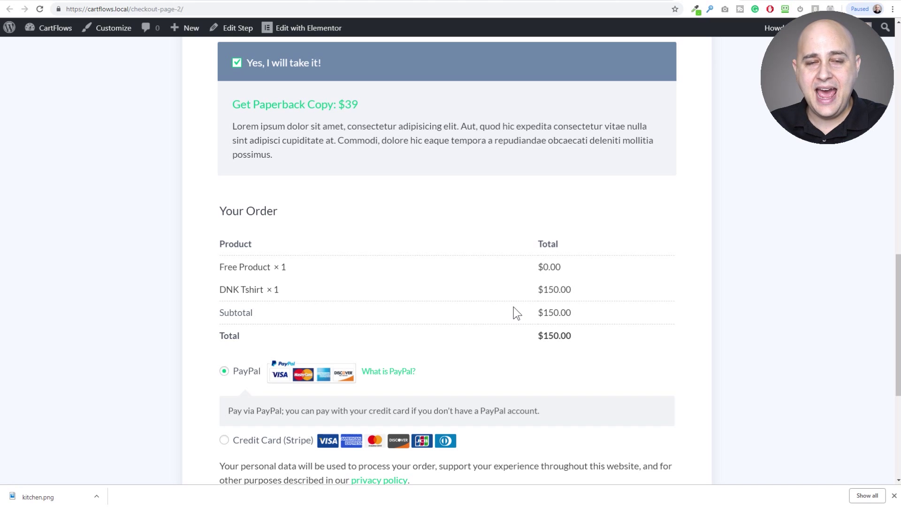
scroll(516, 313, "up", 8)
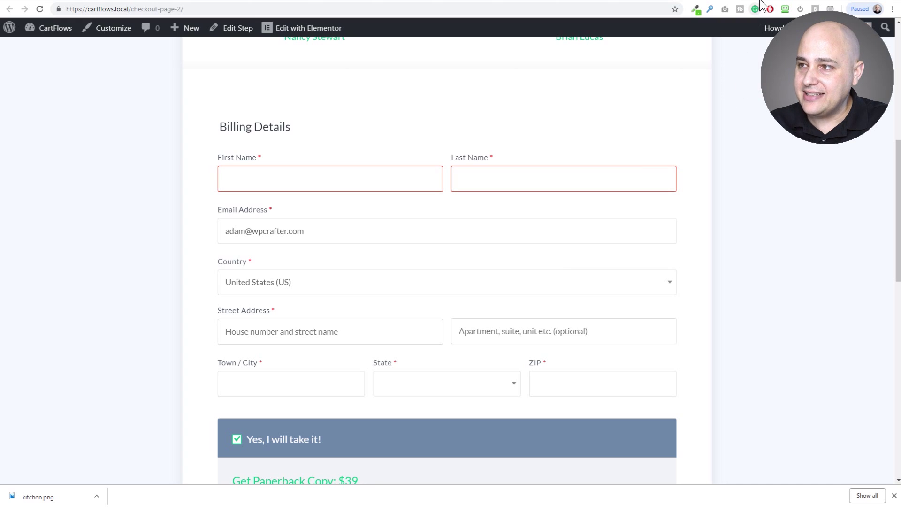
key("ctrl+Tab")
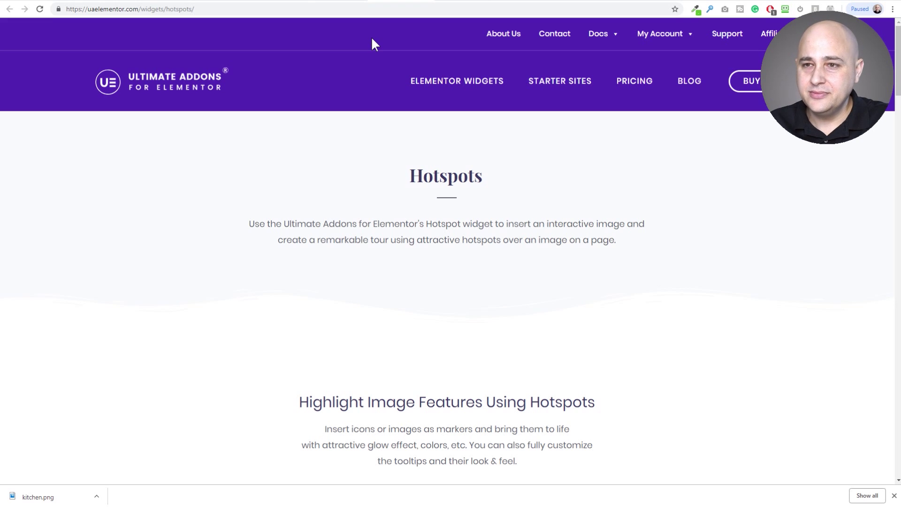
scroll(378, 75, "down", 9)
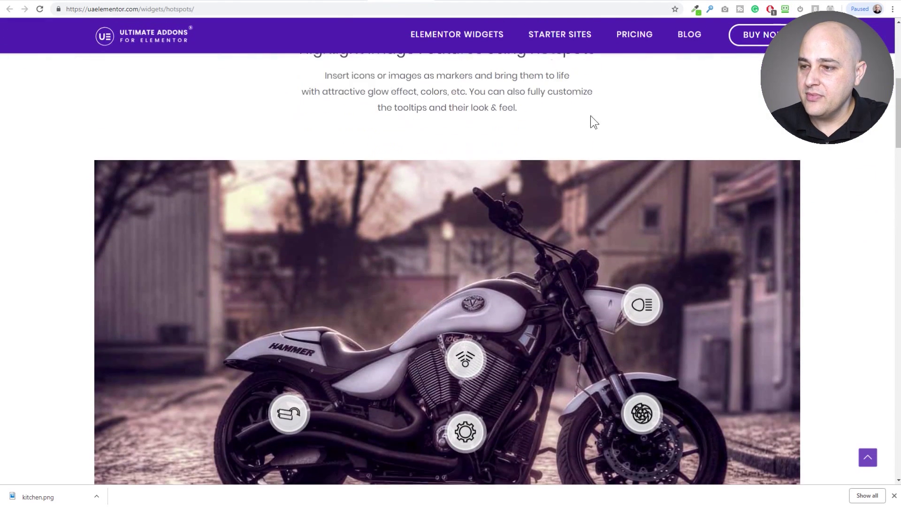
scroll(658, 108, "down", 1)
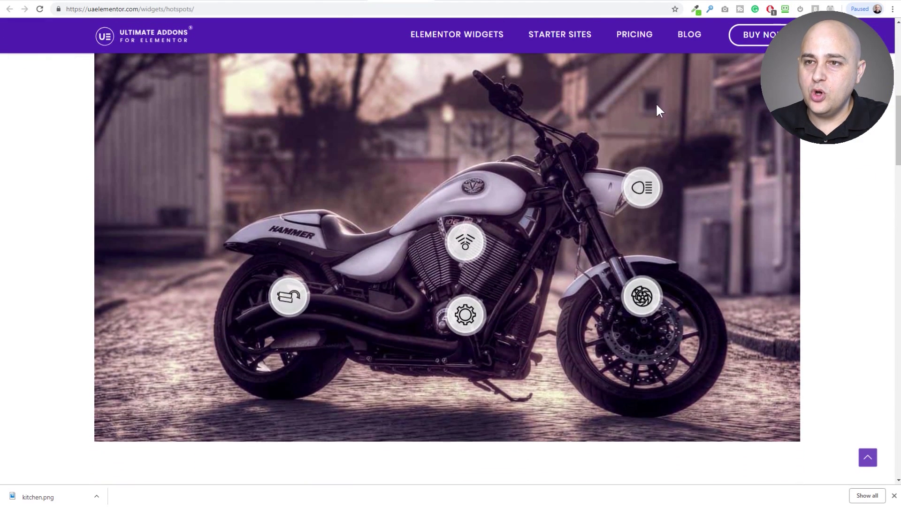
scroll(582, 120, "up", 1)
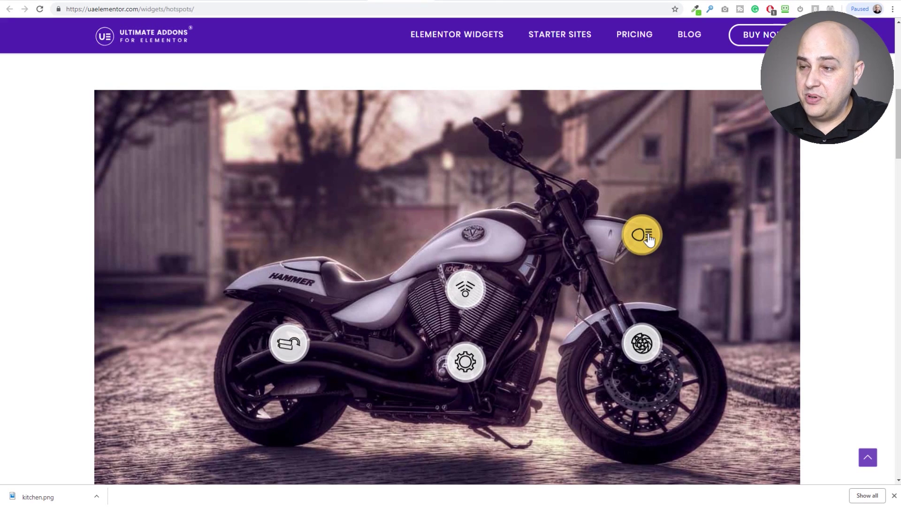
left_click(469, 288)
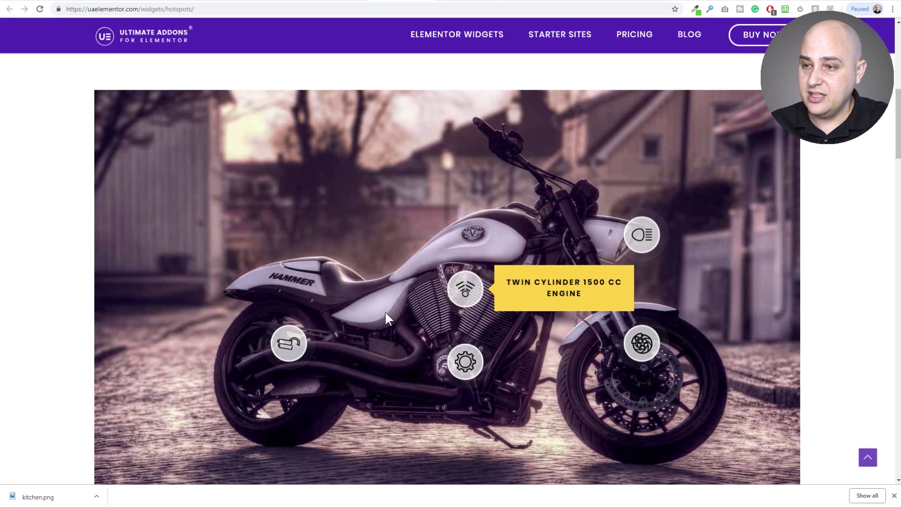
left_click(295, 345)
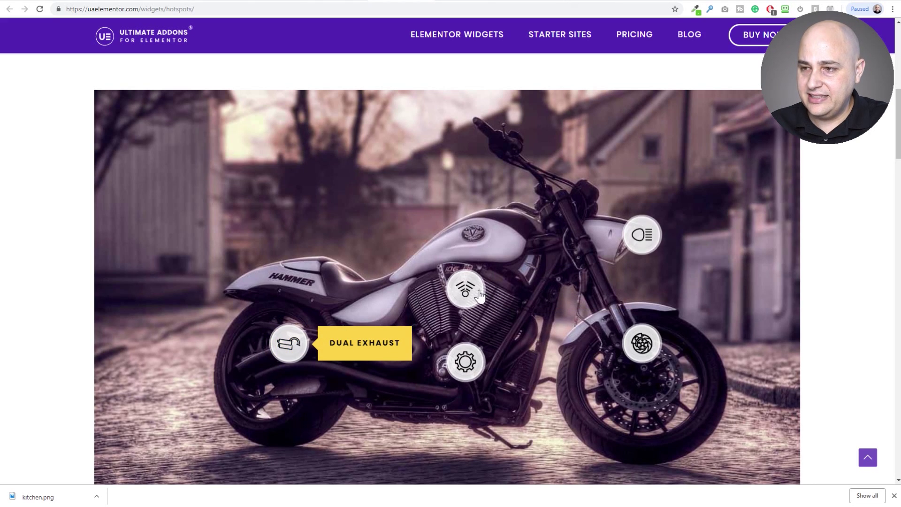
left_click(469, 304)
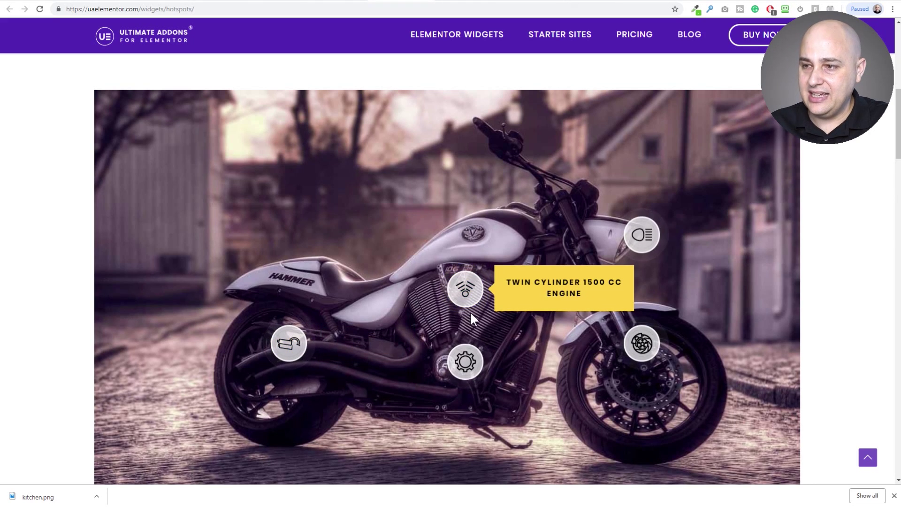
left_click(641, 235)
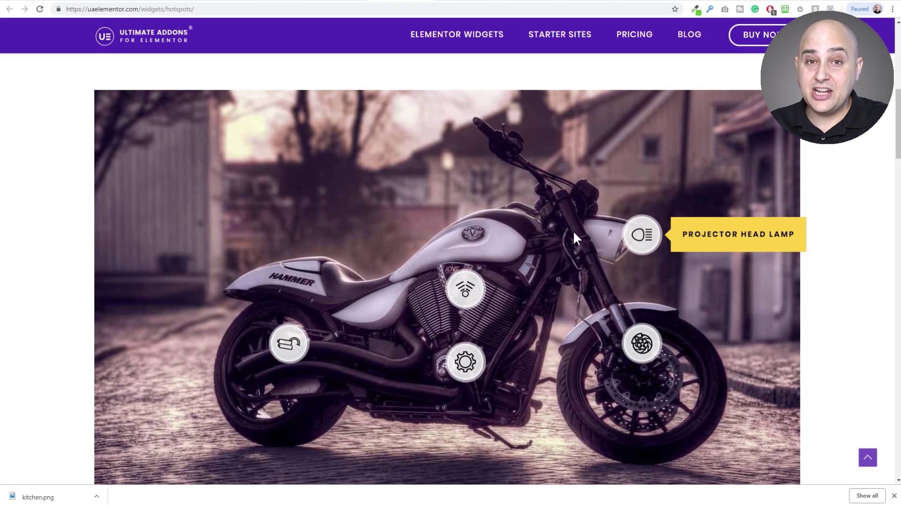
scroll(561, 221, "down", 3)
scroll(558, 219, "down", 12)
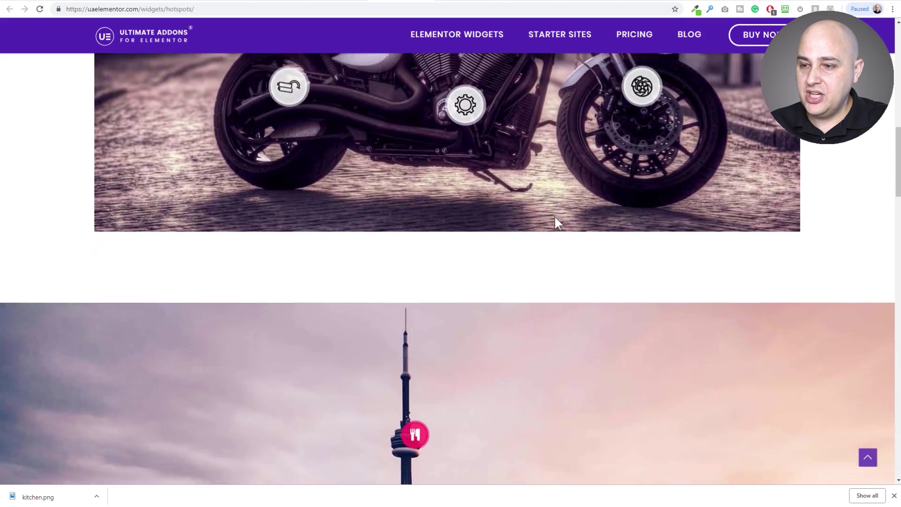
scroll(553, 215, "down", 9)
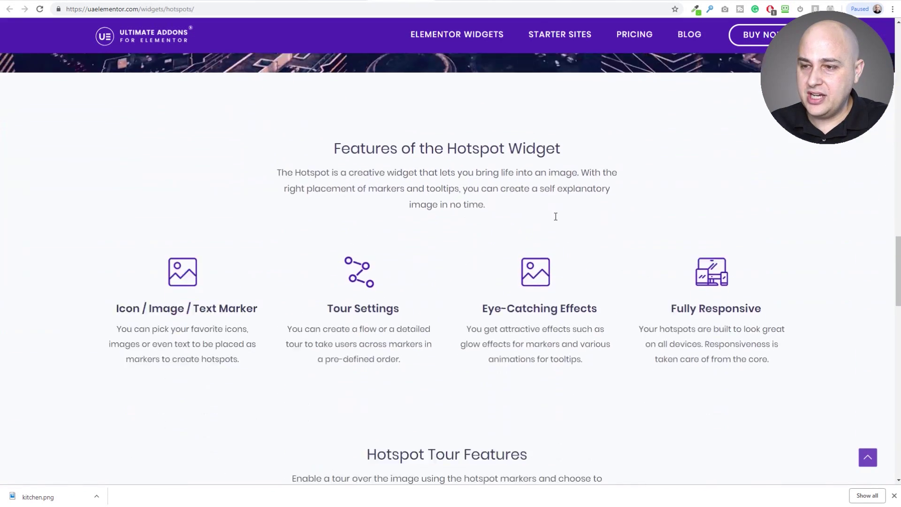
scroll(555, 216, "down", 6)
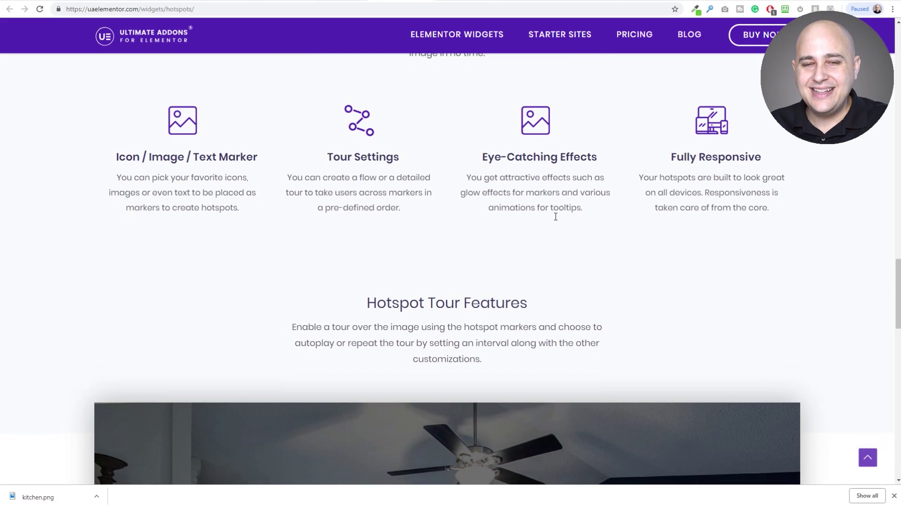
scroll(554, 217, "down", 2)
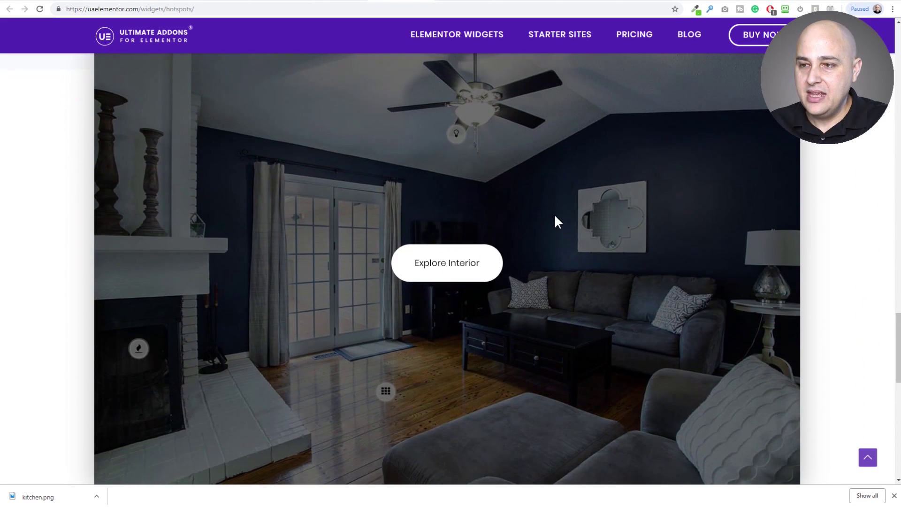
Try the living-room Explore Interior tour, reload the Hotspots page, then go to the UAEL dashboard.
left_click(447, 273)
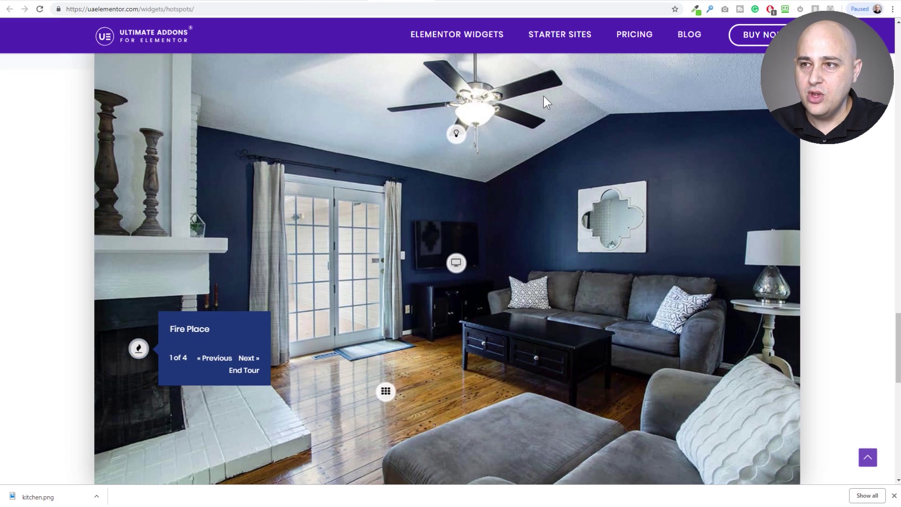
left_click(516, 9)
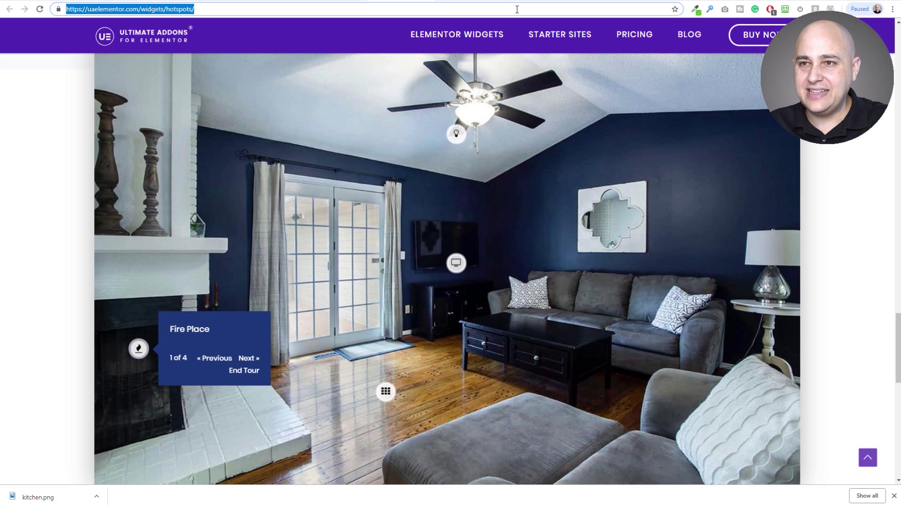
key("Return")
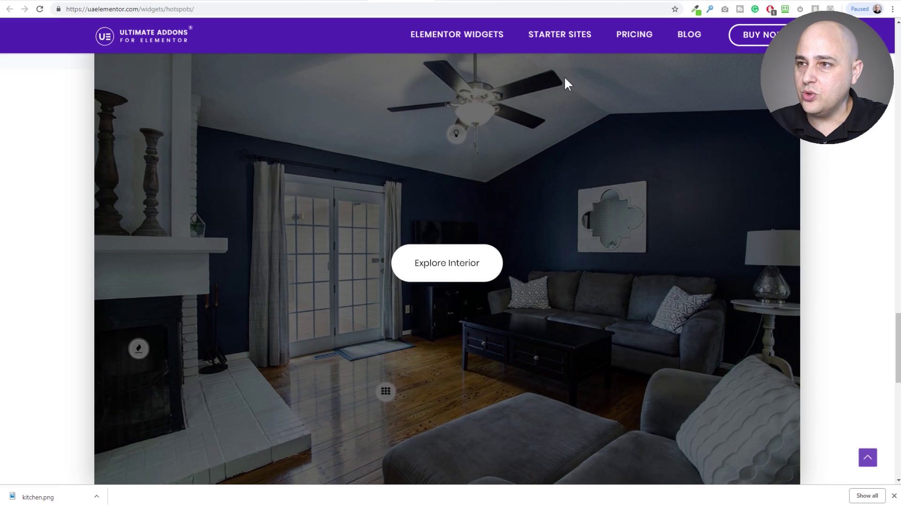
left_click(526, 1)
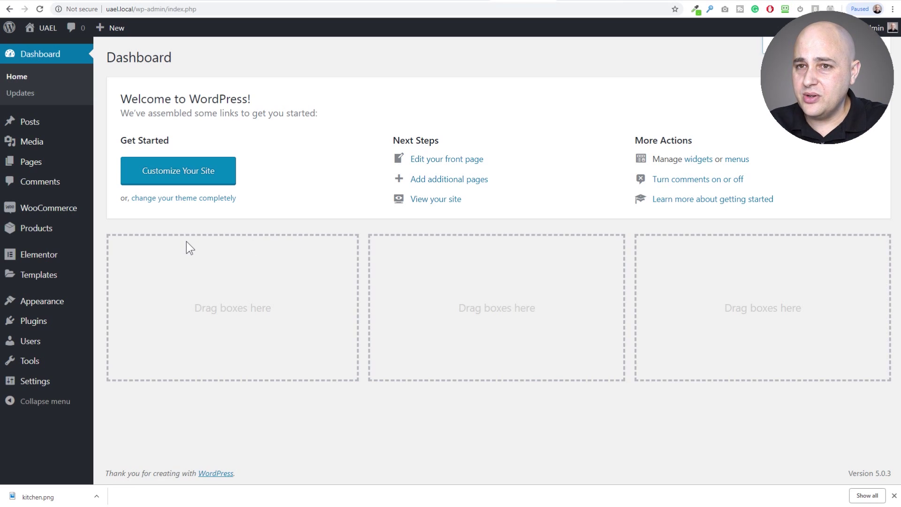
From the Pages list, open the Tour page with Elementor to show its desk photo with hotspots.
left_click(42, 167)
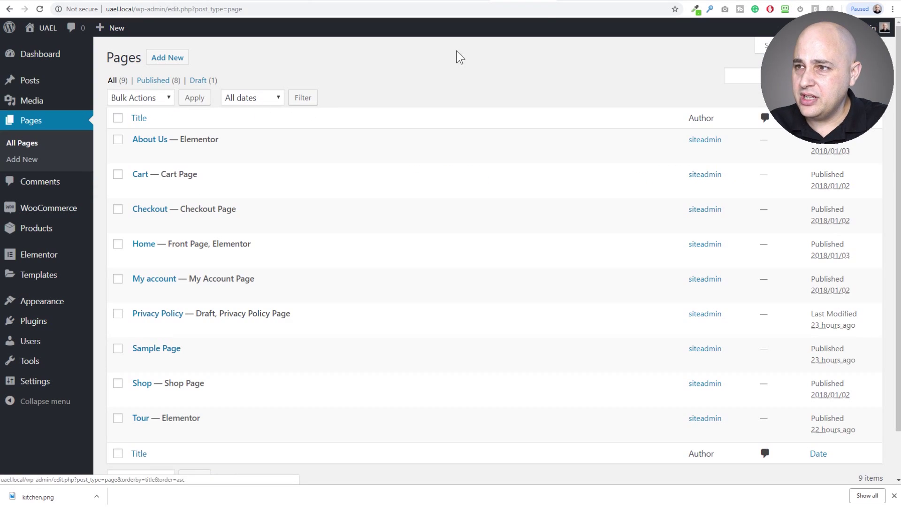
left_click(576, 0)
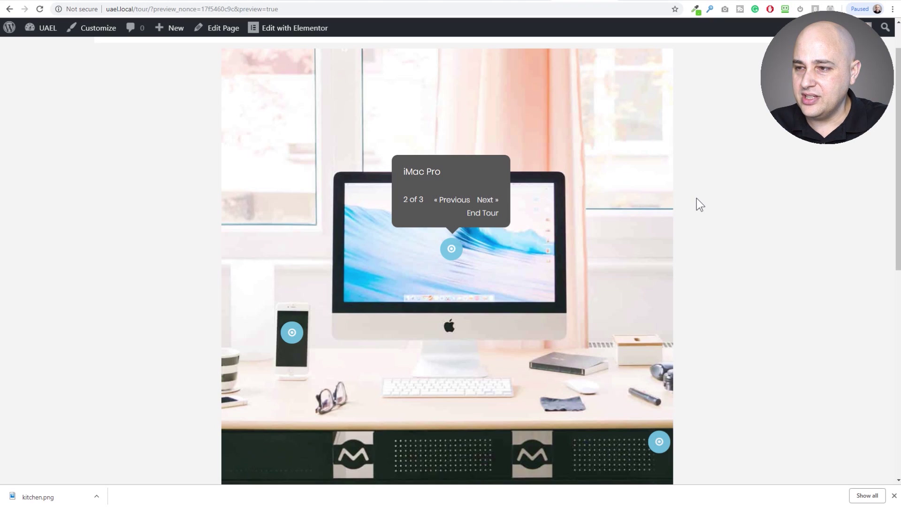
left_click(499, 1)
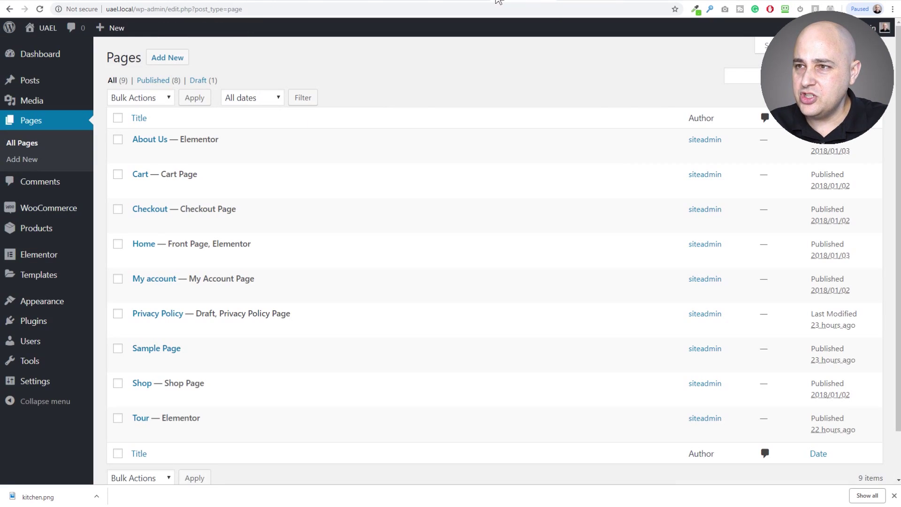
left_click(242, 436)
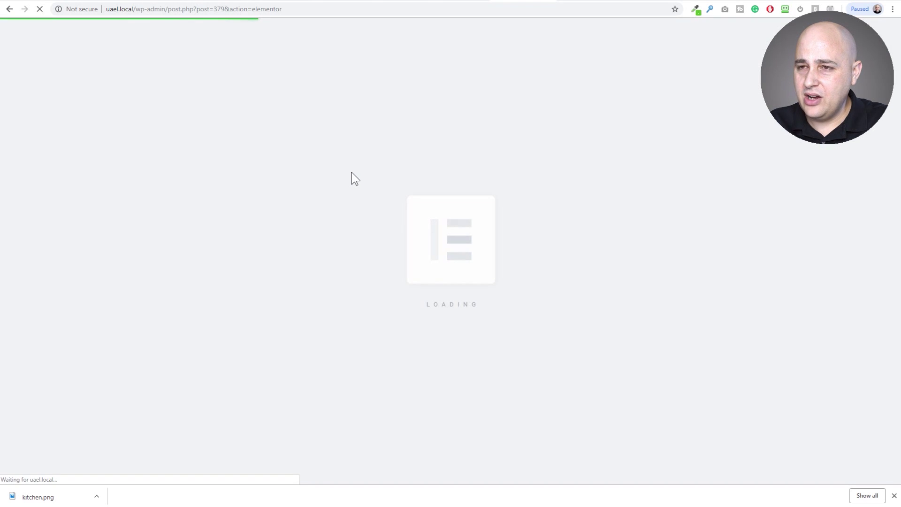
scroll(134, 211, "down", 20)
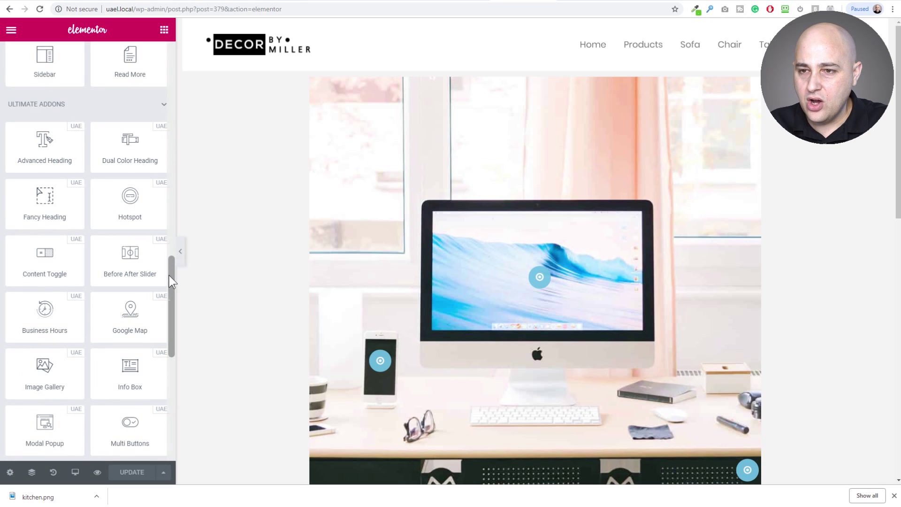
Delete the existing image section and drop a Hotspot widget into the empty section.
left_click_drag(169, 272, 166, 355)
scroll(140, 240, "up", 8)
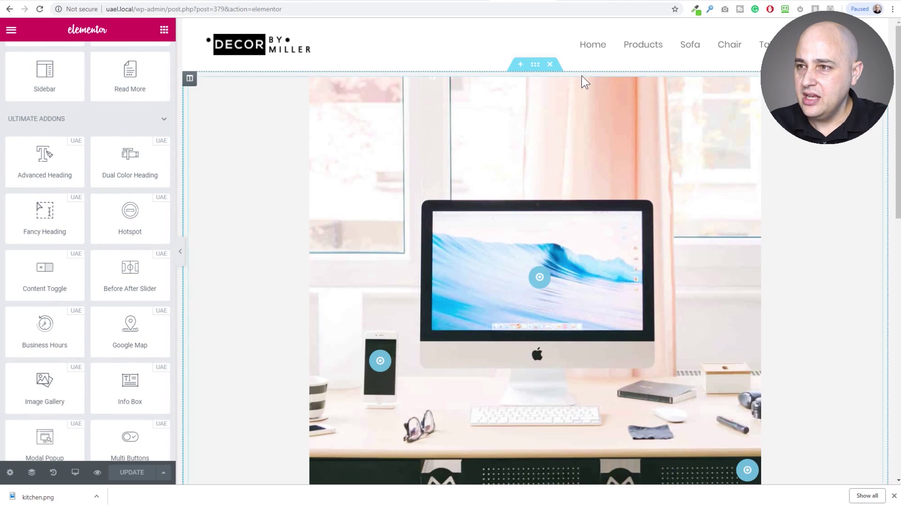
left_click(549, 64)
left_click_drag(130, 211, 334, 182)
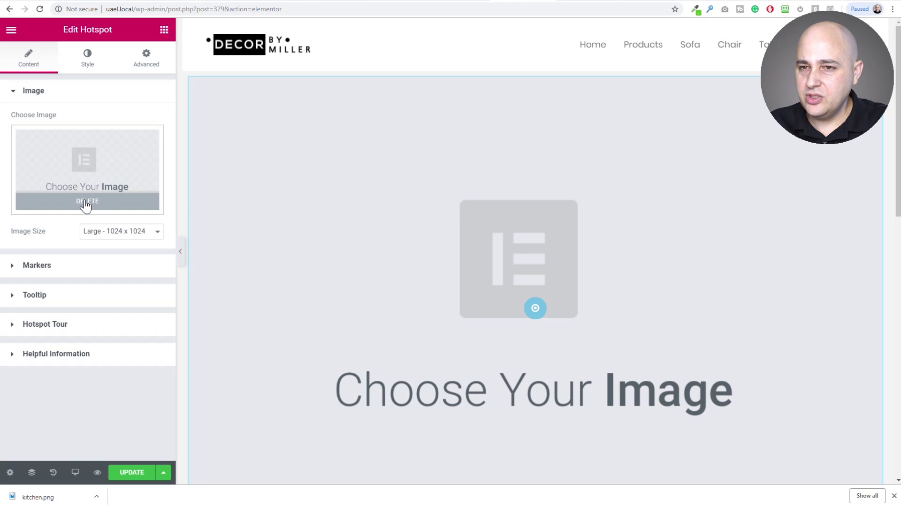
Replace the placeholder image by uploading kitchen.png and inserting it into the Hotspot widget.
left_click(86, 202)
left_click(84, 175)
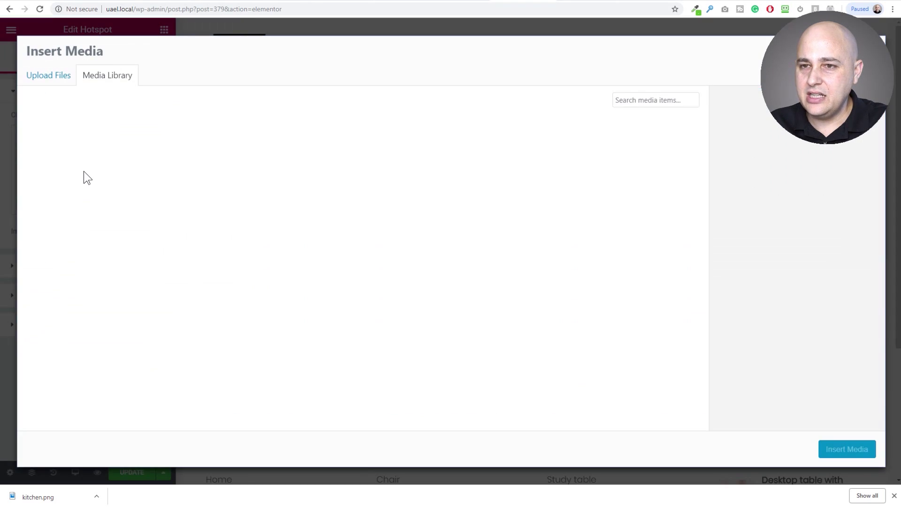
left_click(52, 84)
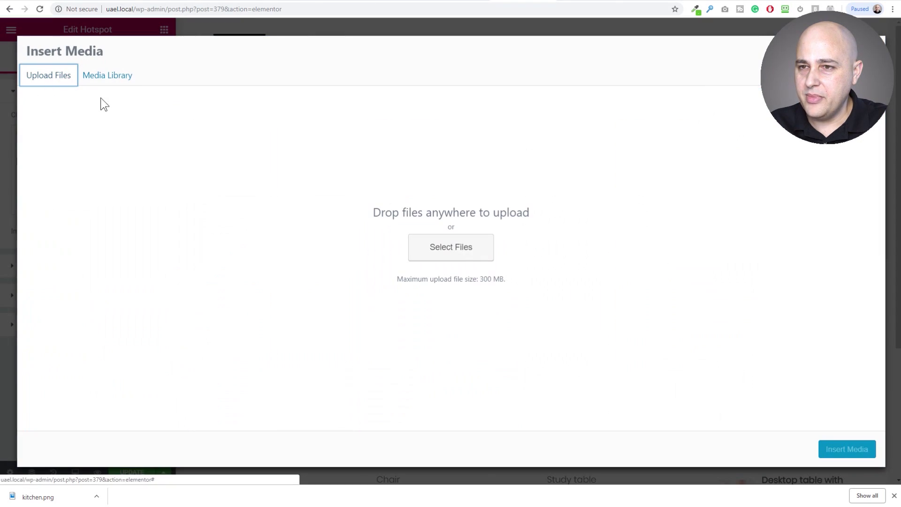
left_click(422, 248)
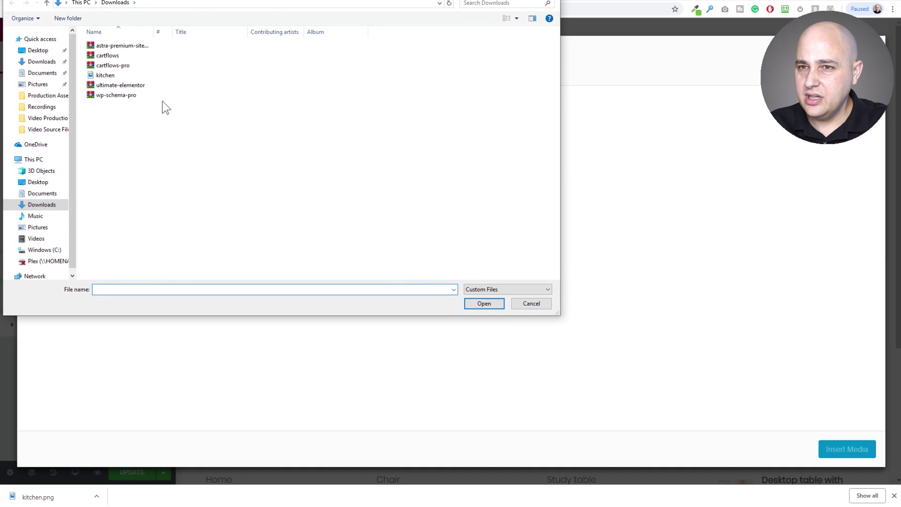
left_click(110, 76)
left_click(485, 303)
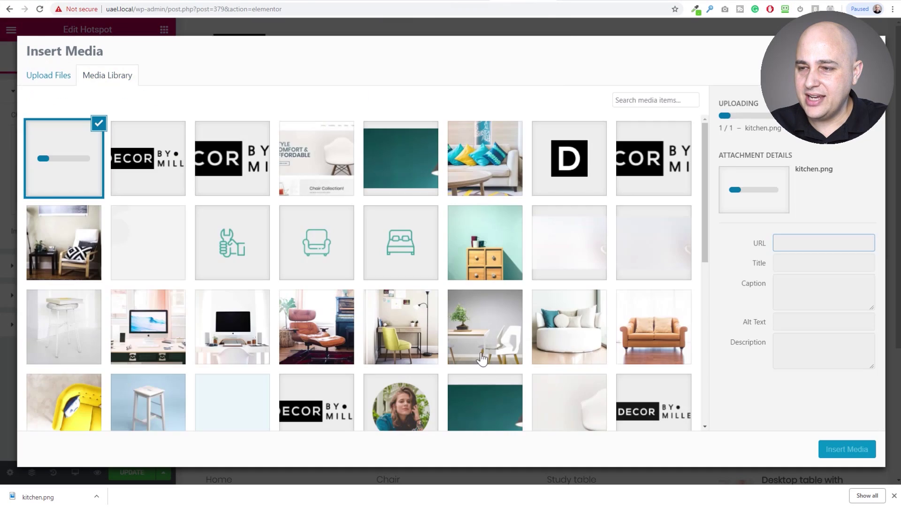
left_click(838, 455)
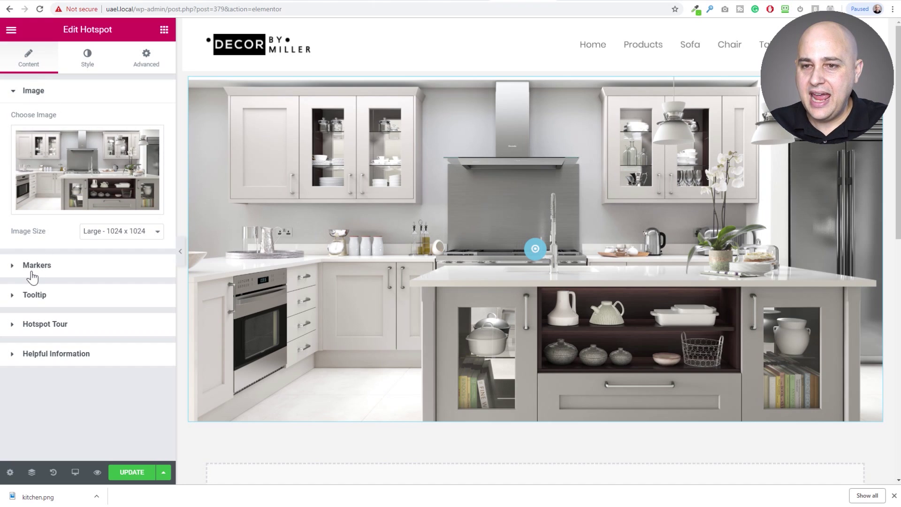
mouse_move(526, 254)
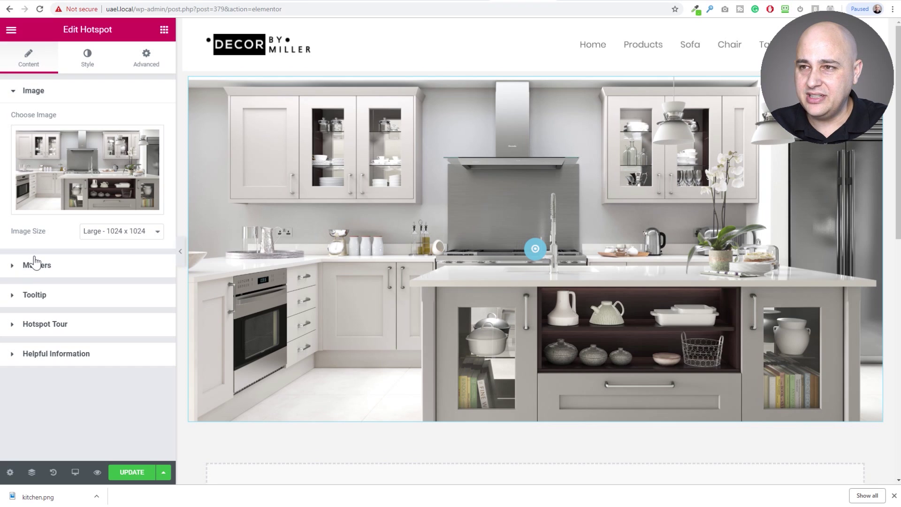
left_click(331, 1)
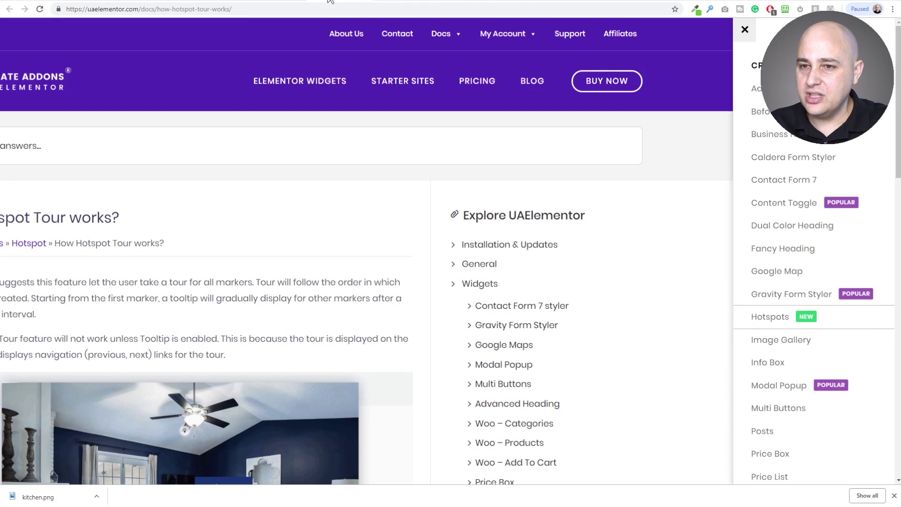
scroll(211, 177, "down", 6)
scroll(577, 129, "up", 6)
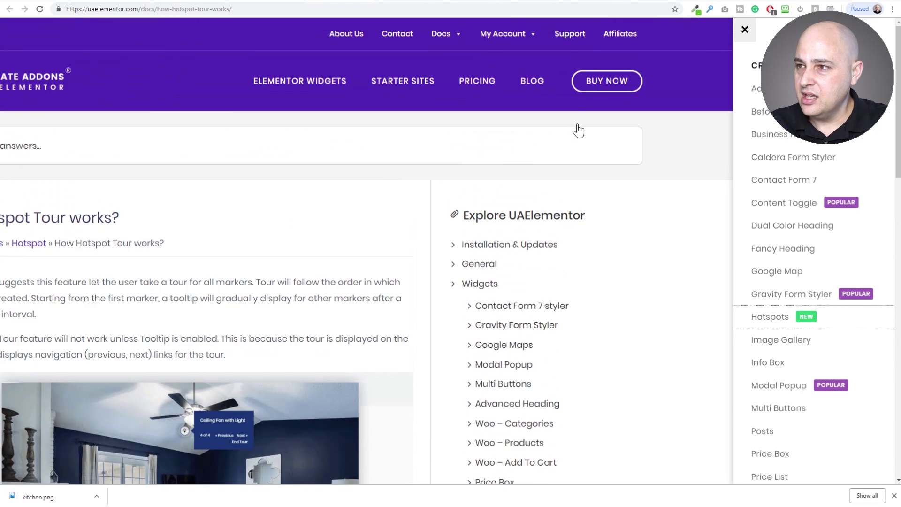
scroll(264, 223, "down", 15)
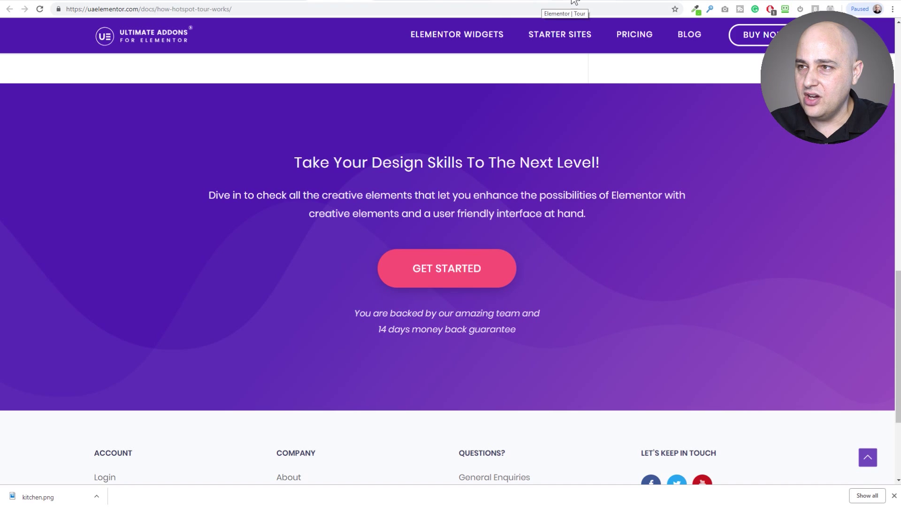
left_click(527, 2)
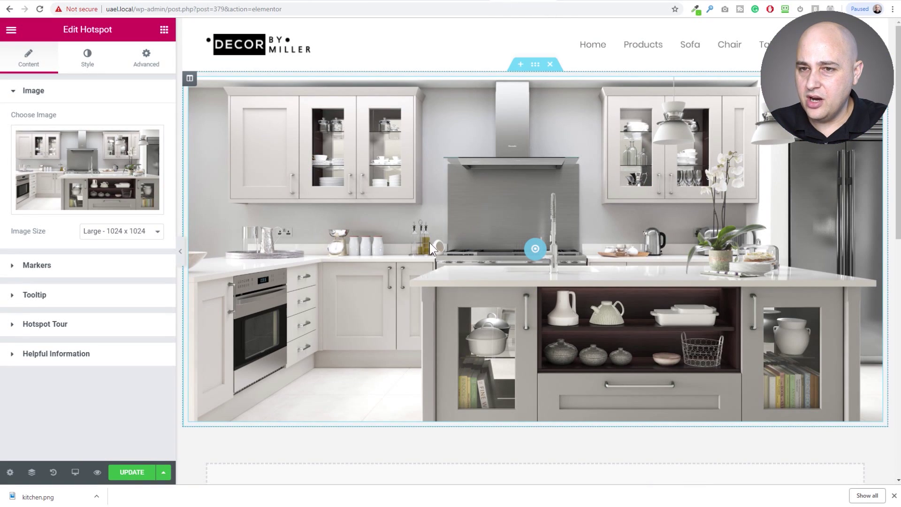
Position Marker 1 at 13.3% horizontal and 63.5% vertical, over the oven.
left_click(15, 267)
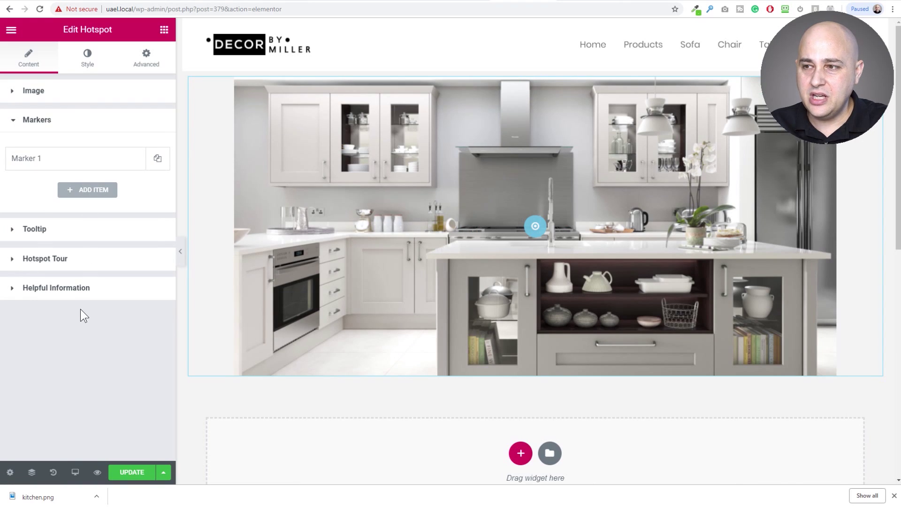
left_click(73, 165)
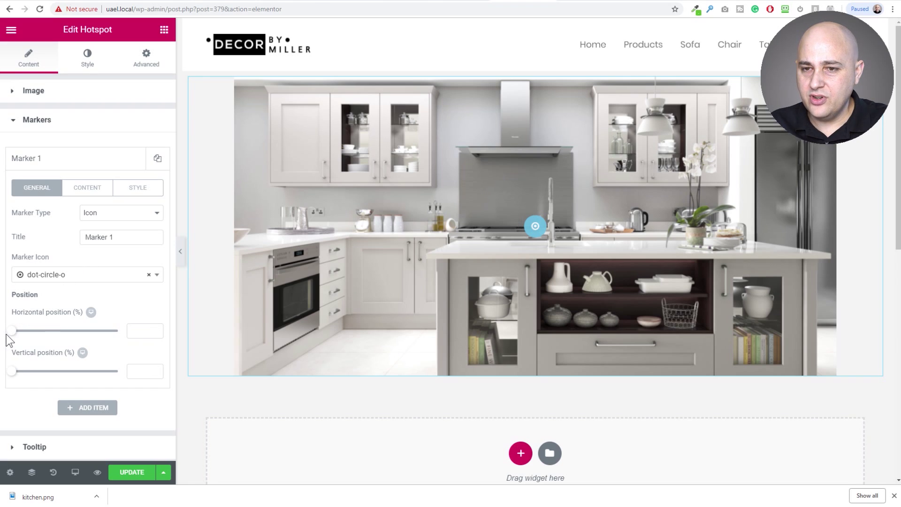
mouse_move(10, 332)
left_mouse_down()
mouse_move(52, 336)
mouse_move(26, 337)
left_mouse_up()
left_click_drag(14, 374, 81, 382)
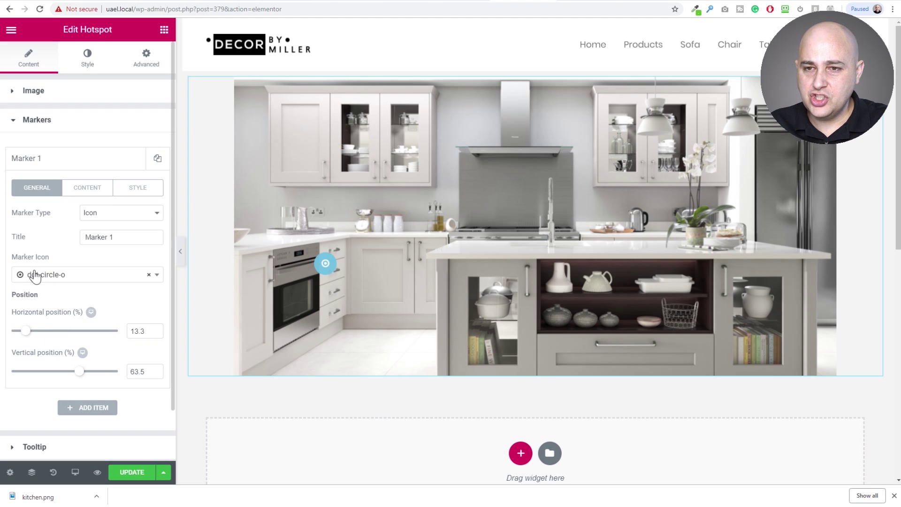
Keep Icon as Marker 1's type, check its tooltip text 'This is a tooltip' and style options.
left_click(108, 216)
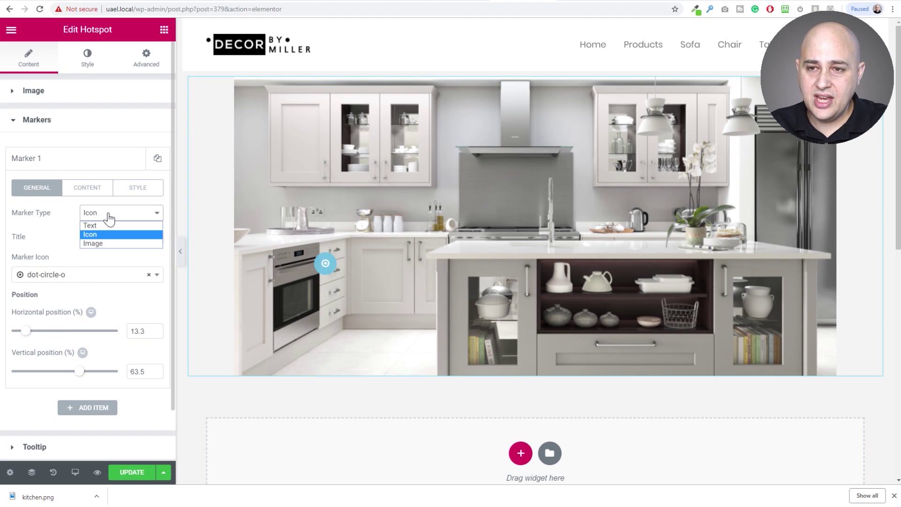
left_click(108, 216)
left_click(88, 190)
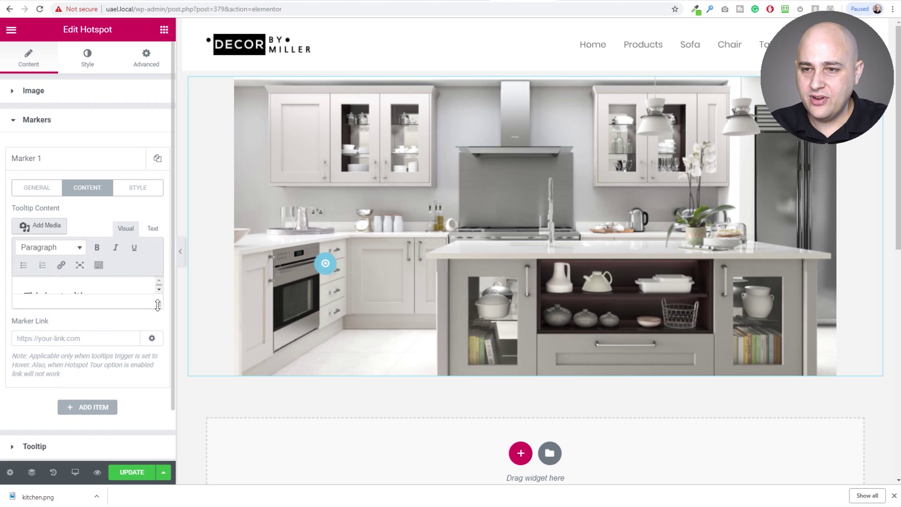
left_click_drag(158, 305, 157, 383)
left_click(105, 297)
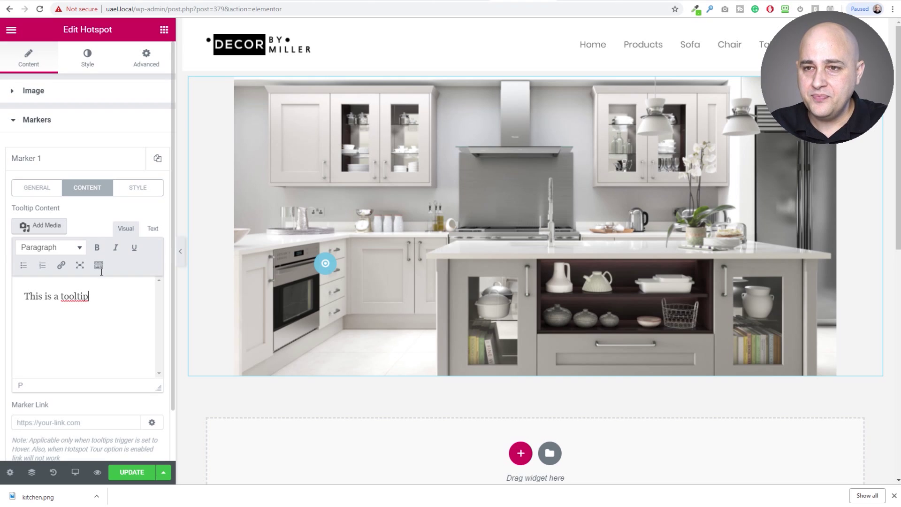
left_click(128, 194)
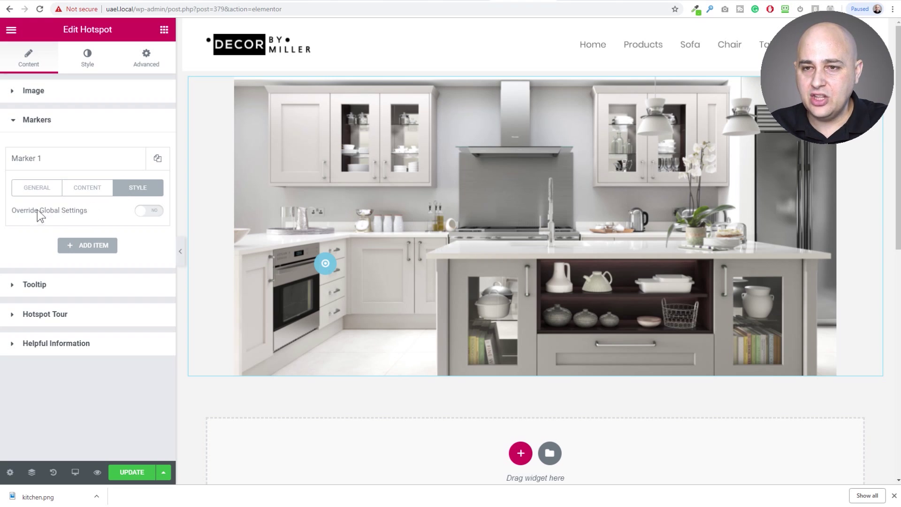
left_click(42, 189)
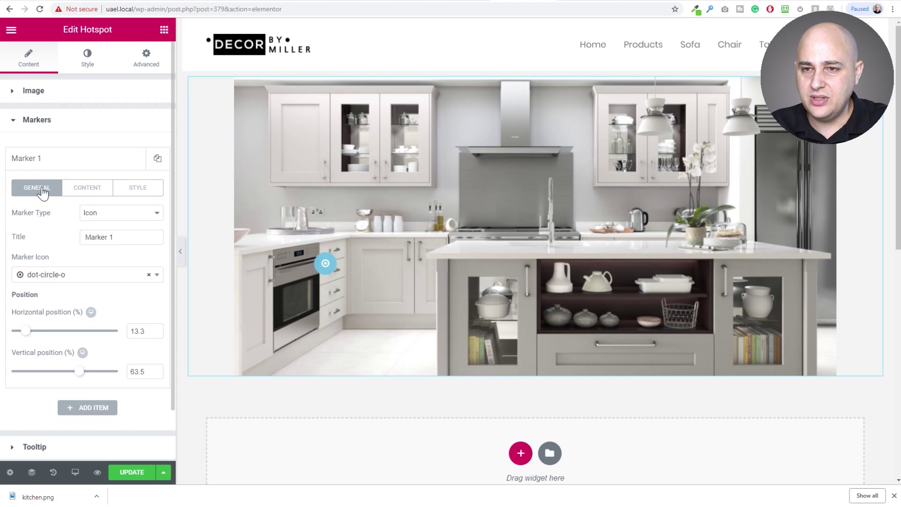
left_click(117, 159)
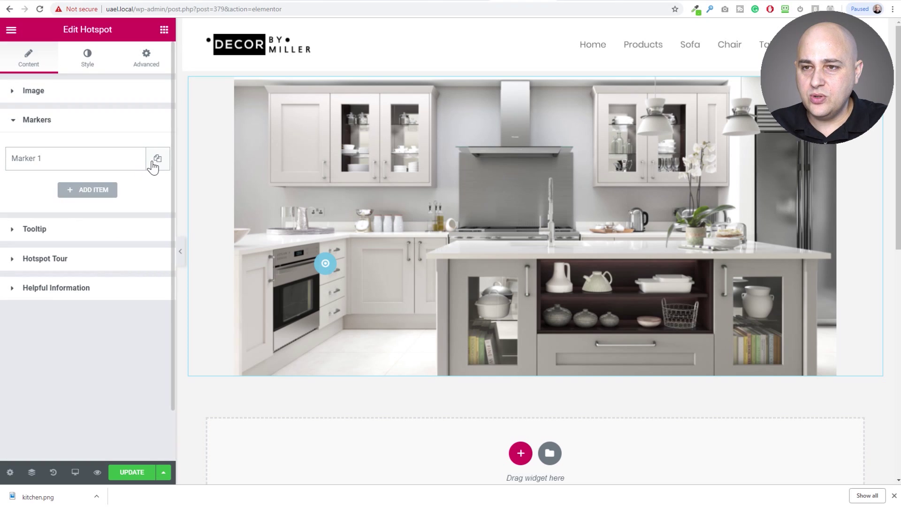
Add a second marker at 54.6% horizontal and 29.8% vertical, beside the cooker hood.
left_click(87, 192)
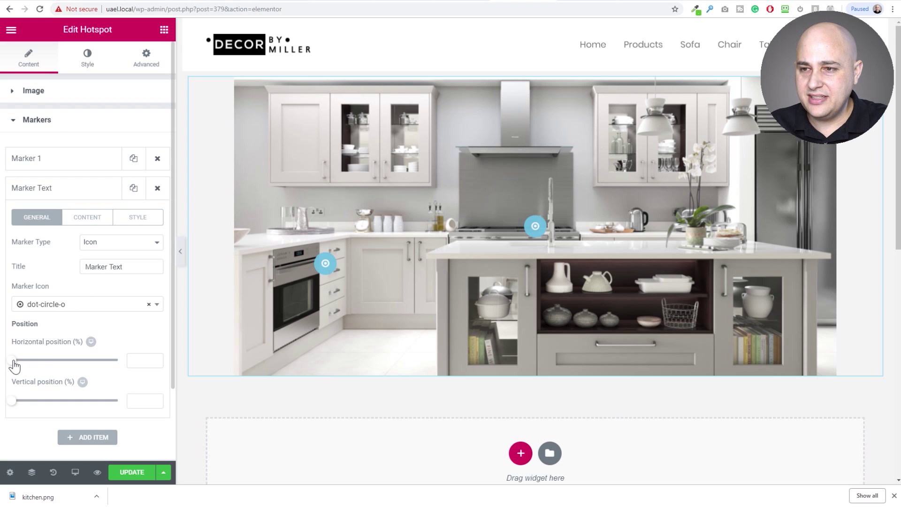
left_click_drag(16, 366, 75, 368)
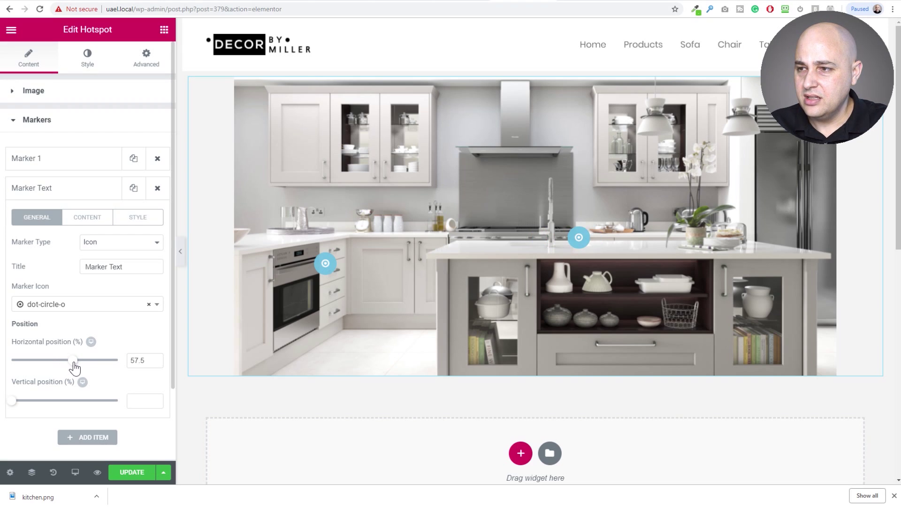
left_click_drag(13, 401, 44, 402)
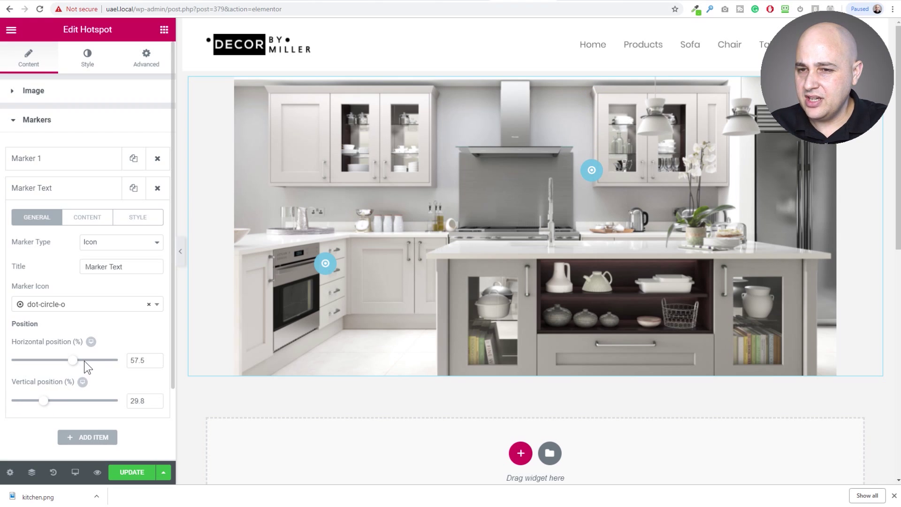
left_click_drag(74, 362, 72, 361)
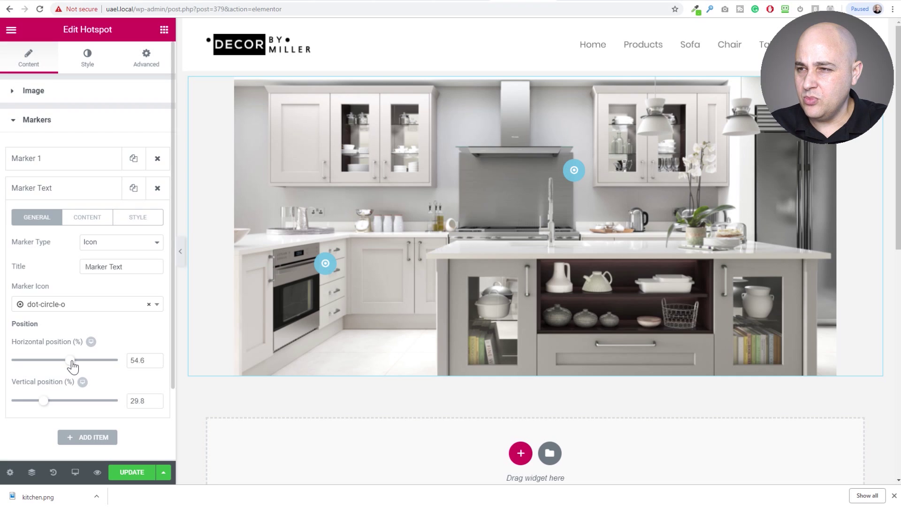
left_click(81, 218)
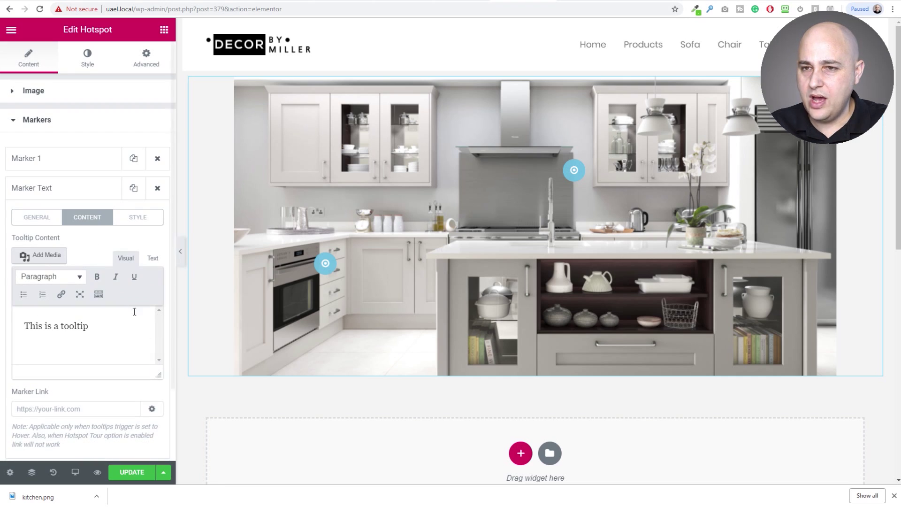
left_click(89, 191)
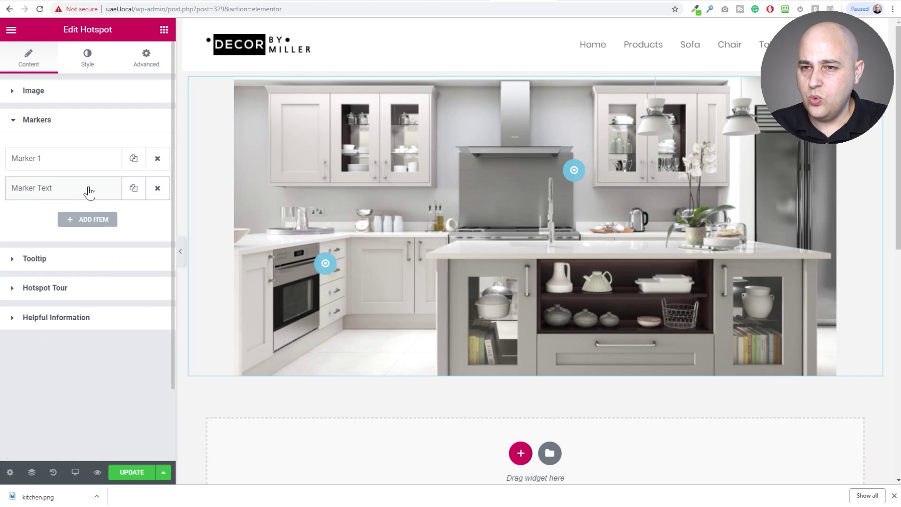
left_click(87, 220)
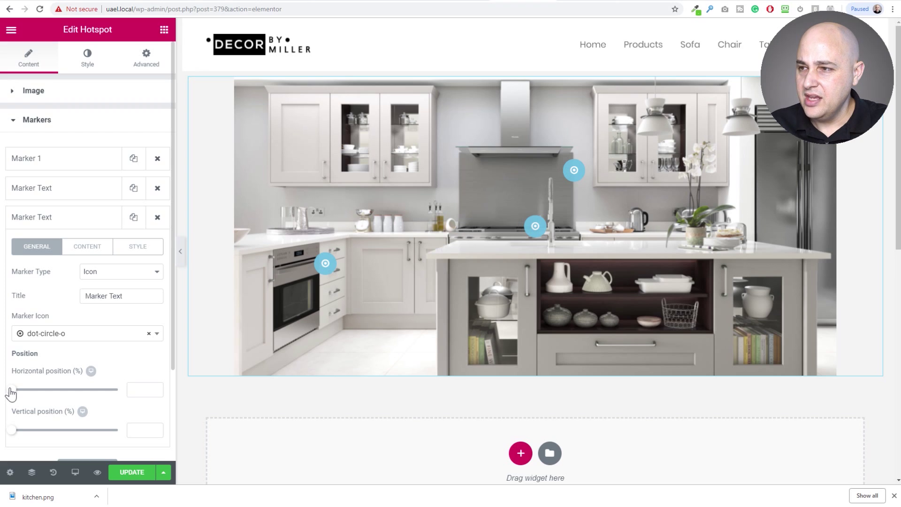
Place the third marker at 83.7% across and 39.2% down, by the right cabinets.
left_click_drag(12, 390, 103, 378)
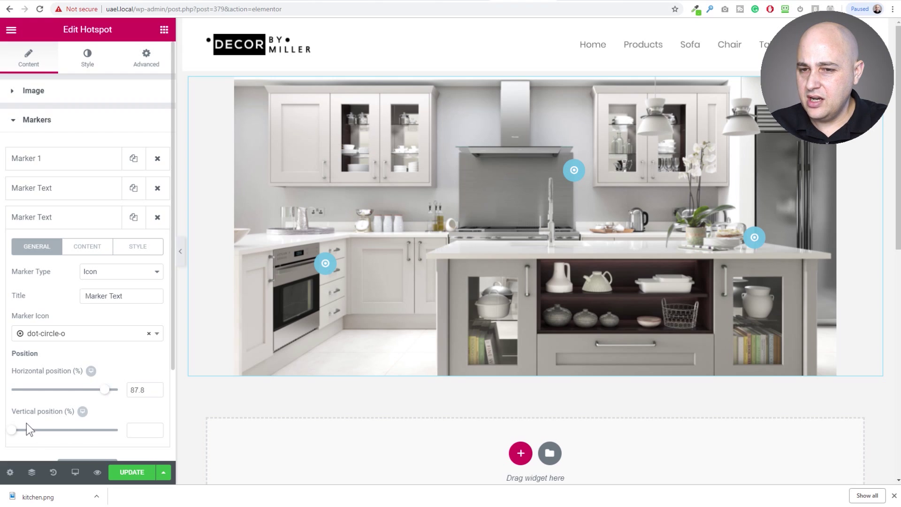
left_click_drag(12, 430, 54, 416)
left_click_drag(107, 397, 103, 396)
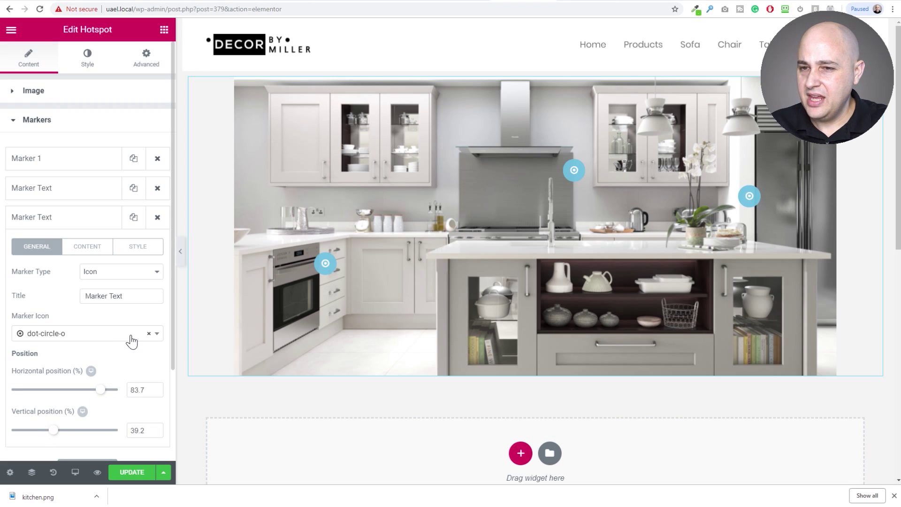
left_click(73, 252)
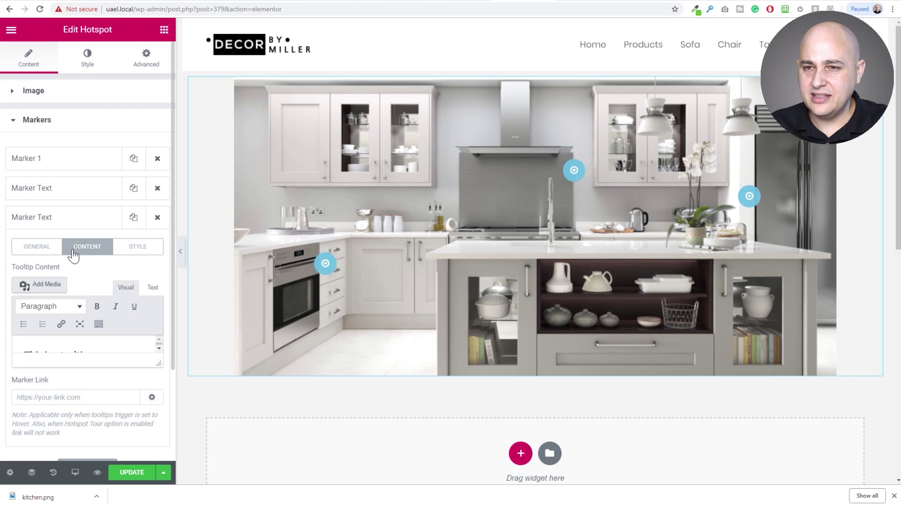
left_click(78, 223)
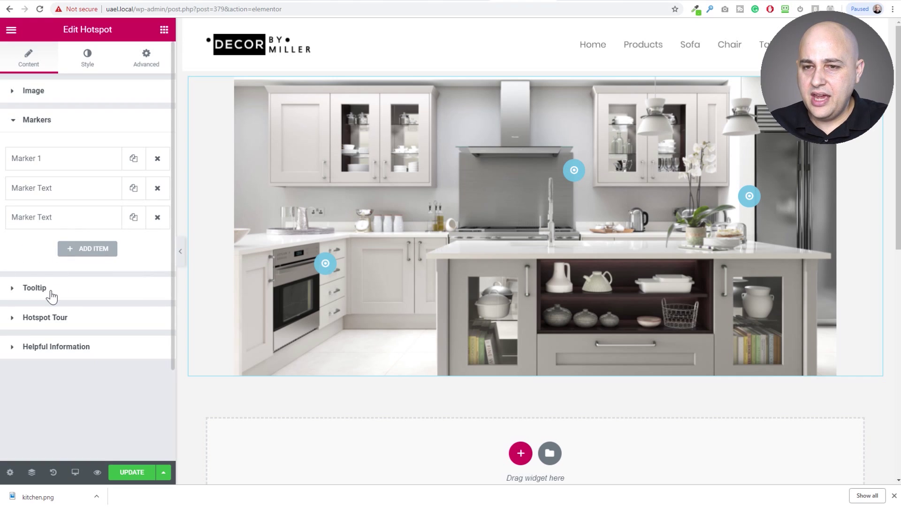
left_click(35, 288)
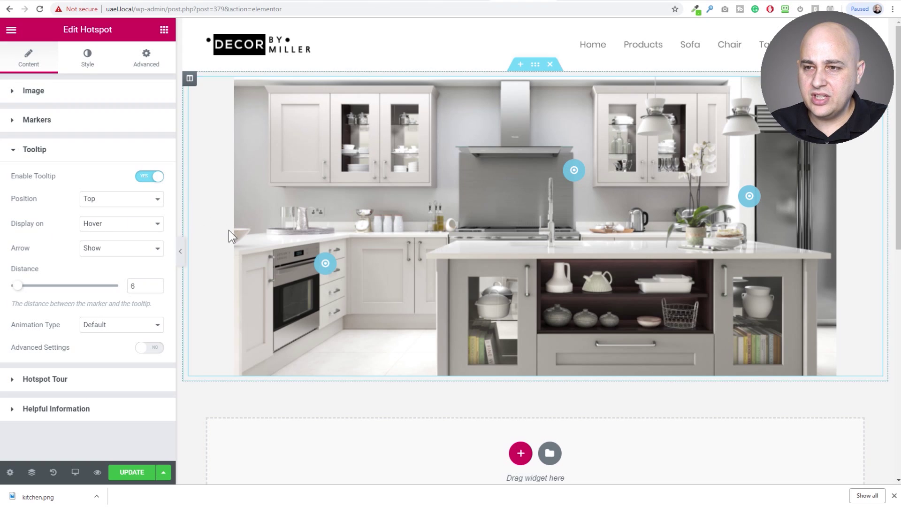
Check a marker's tooltip: enabled, on top, on hover, with arrow, distance 6.
mouse_move(323, 268)
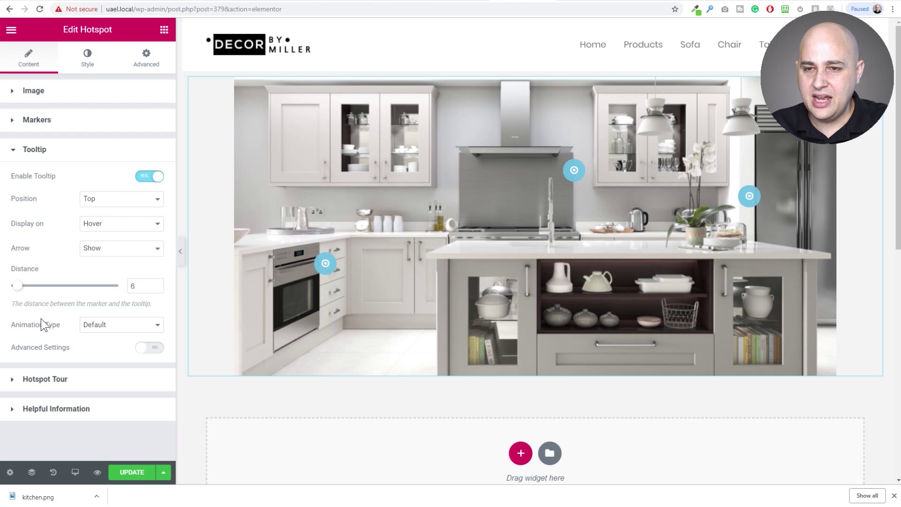
left_click(55, 387)
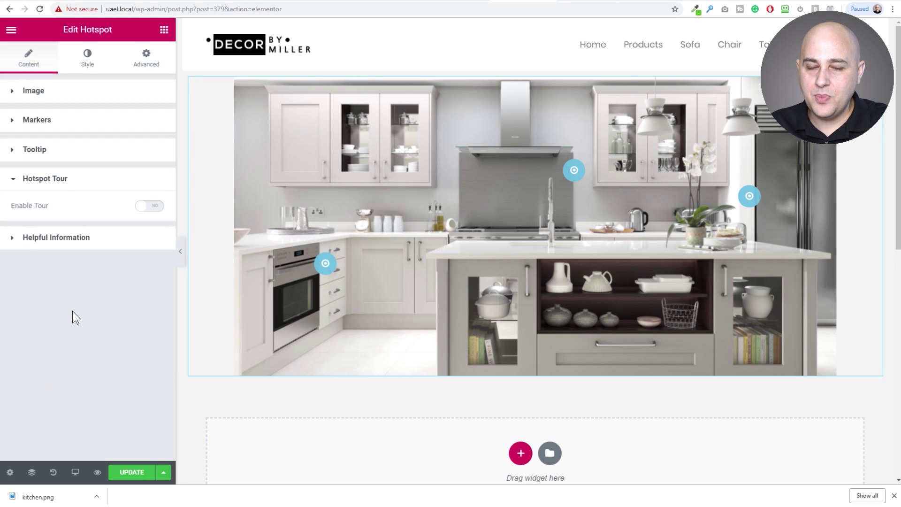
Switch Enable Tour, Repeat Tour and Autoplay to YES for a 4-second autoplaying tour.
left_click(144, 207)
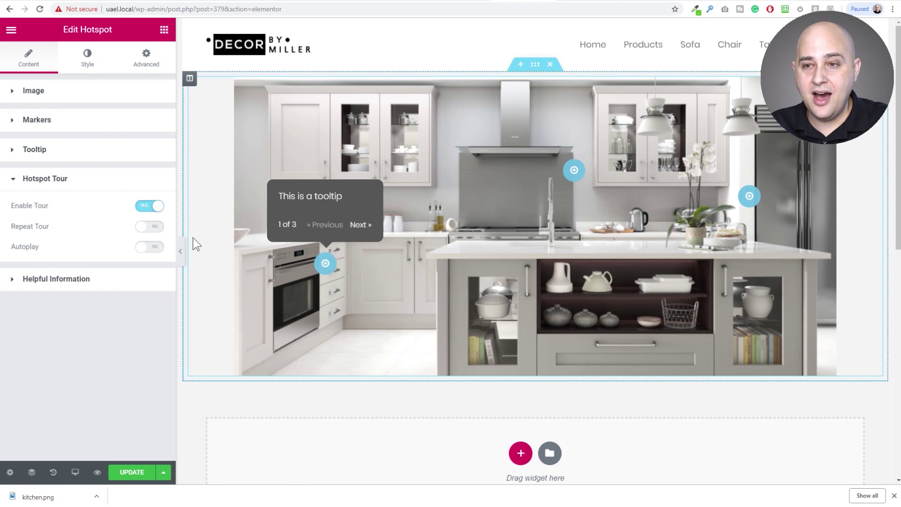
left_click(143, 227)
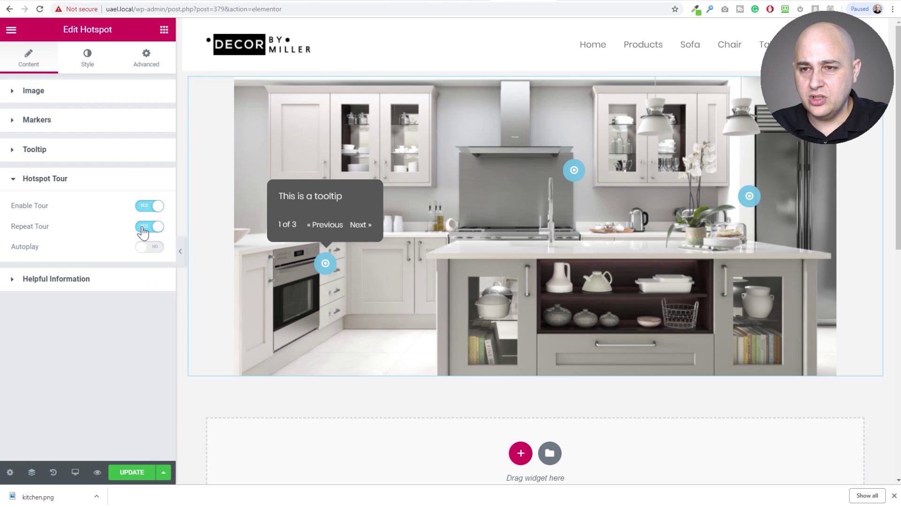
left_click(142, 247)
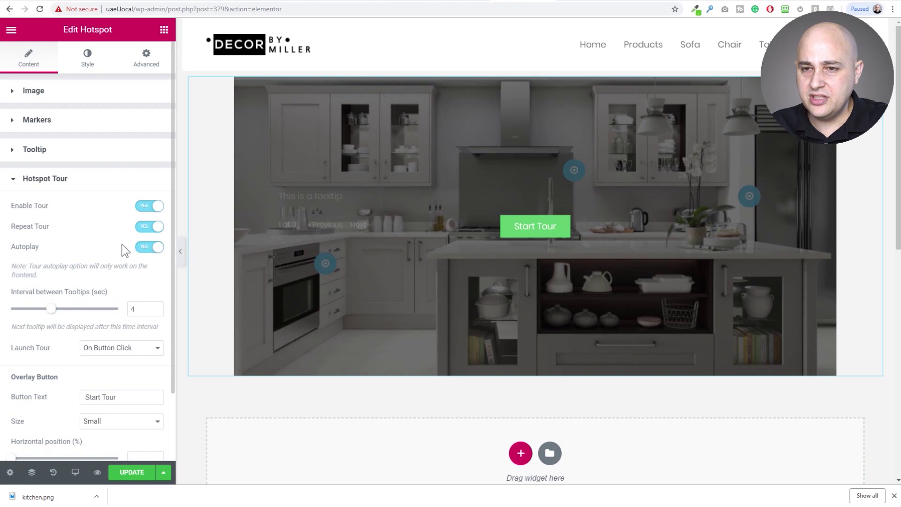
Set the hotspot tour's Launch Tour option to When Widget is in Viewport.
scroll(112, 237, "down", 1)
scroll(111, 237, "up", 1)
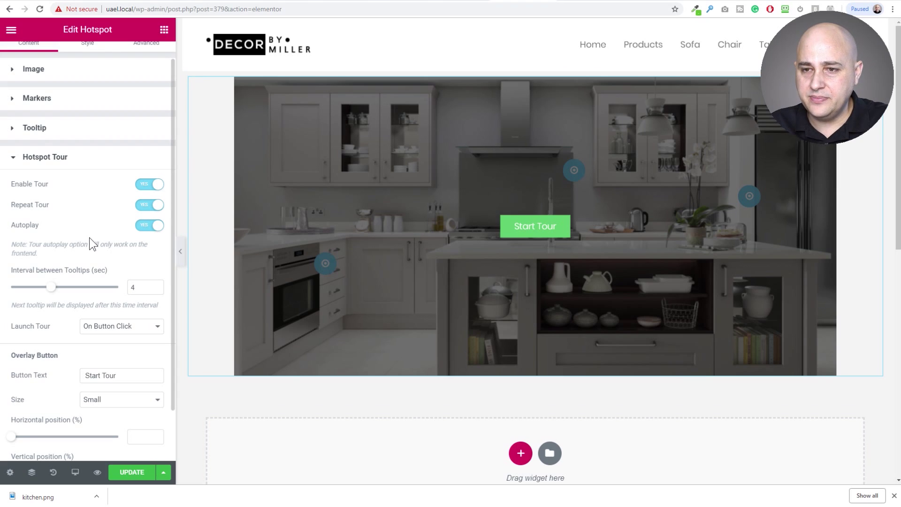
scroll(89, 238, "down", 1)
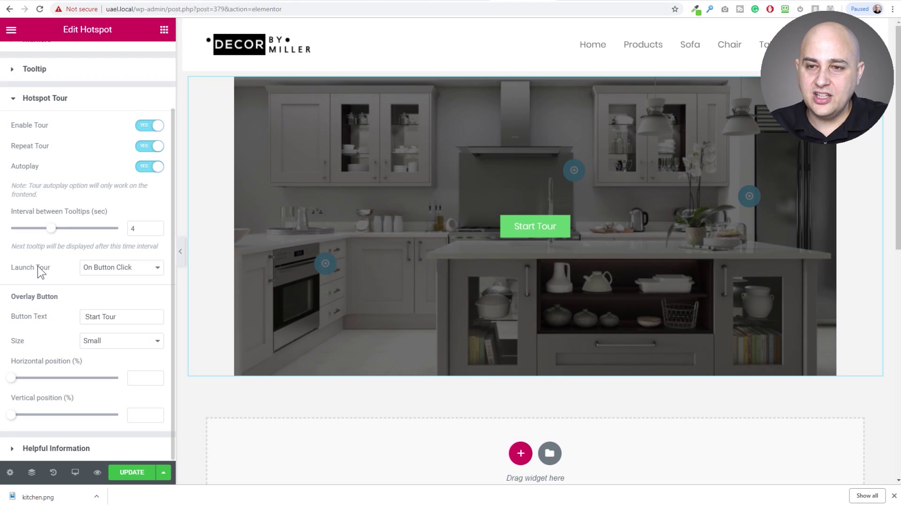
left_click(108, 270)
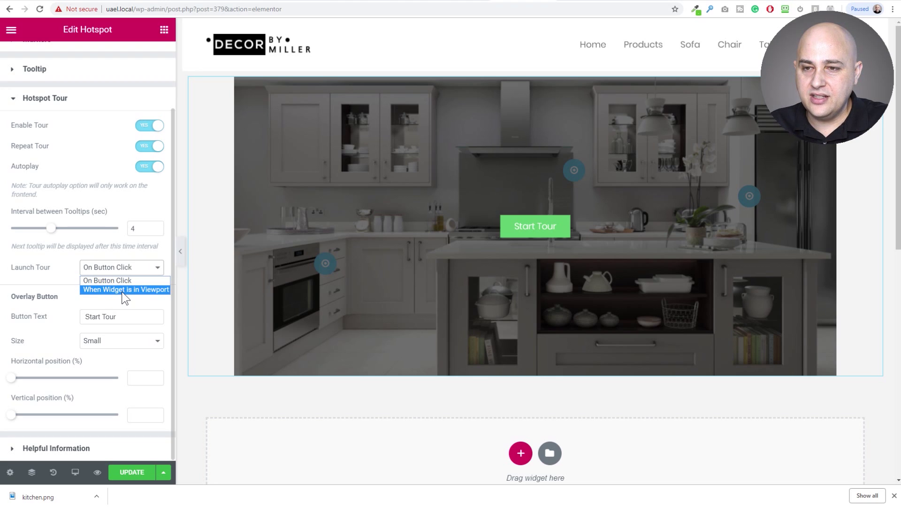
left_click(122, 289)
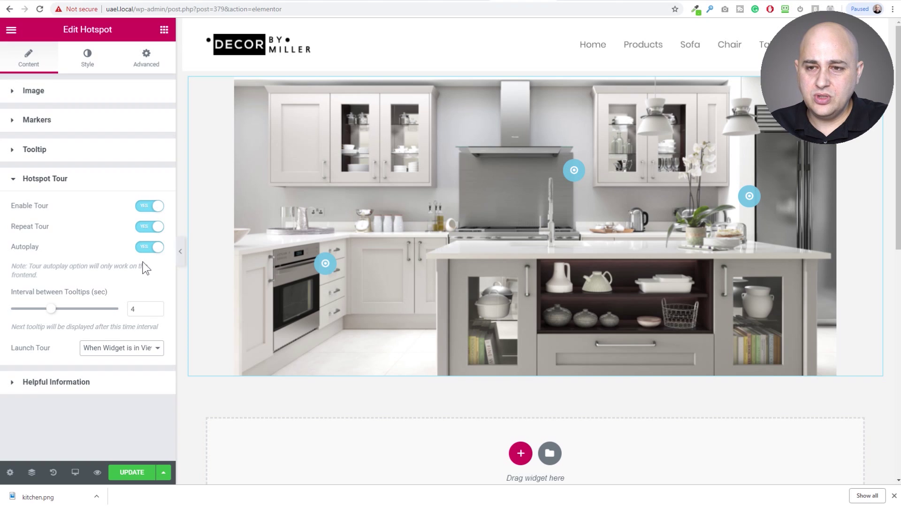
Try On Button Click and select its Start Tour button text, then revert to When Widget is in Viewport.
left_click(127, 349)
left_click(120, 362)
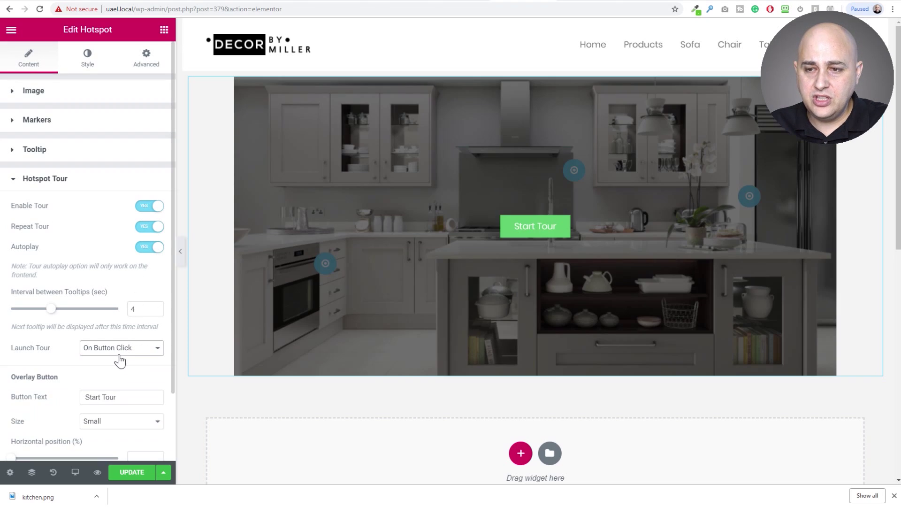
scroll(118, 357, "down", 2)
left_click_drag(132, 316, 50, 310)
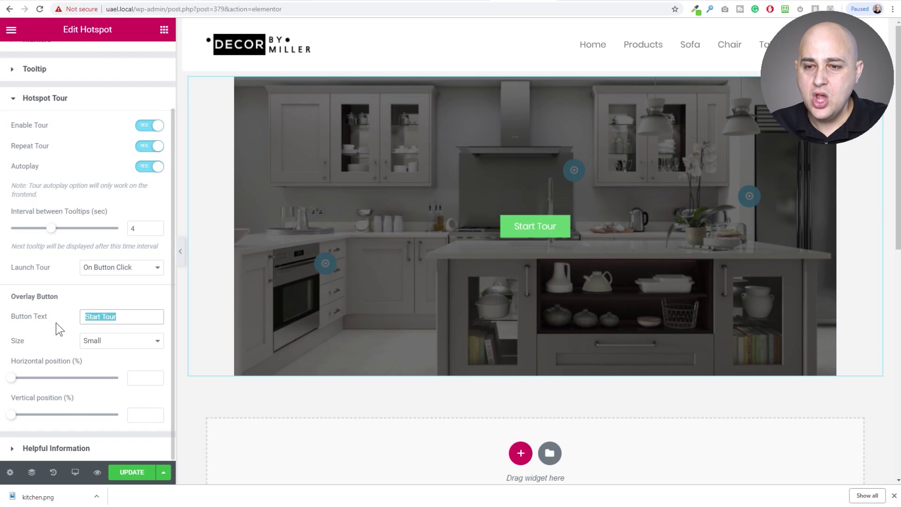
left_click(100, 271)
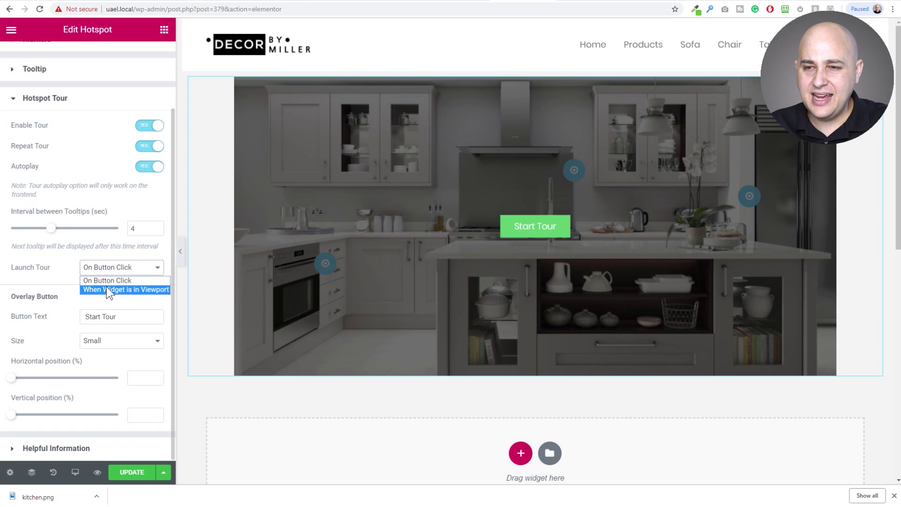
left_click(107, 288)
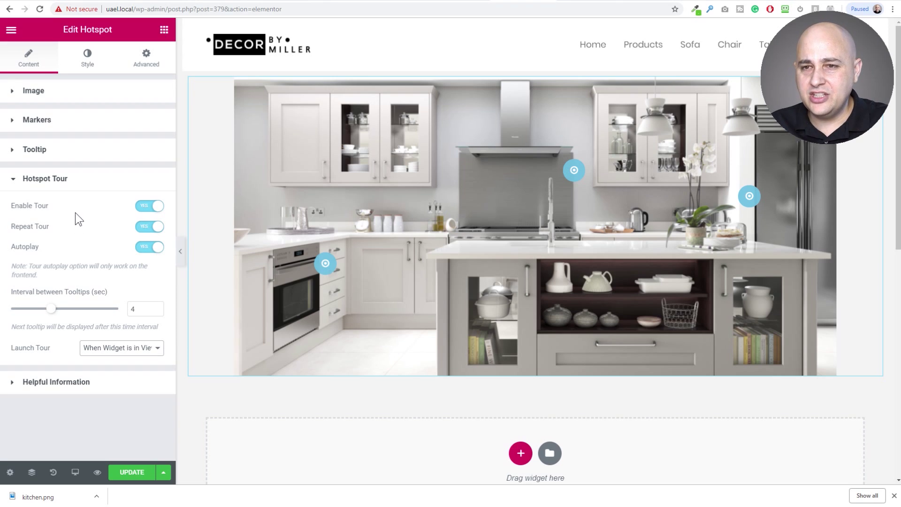
Review the hotspot's Marker and Tooltip style sections, then save the page with Update.
left_click(89, 68)
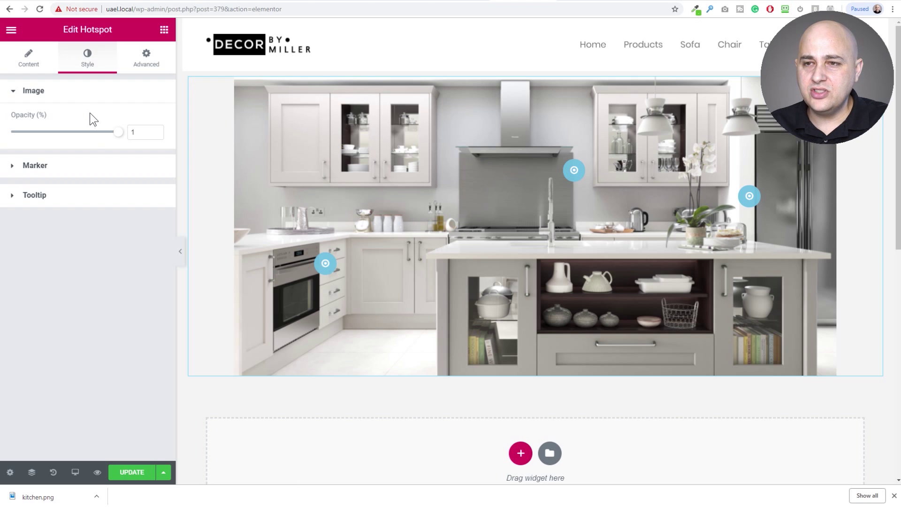
left_click(67, 172)
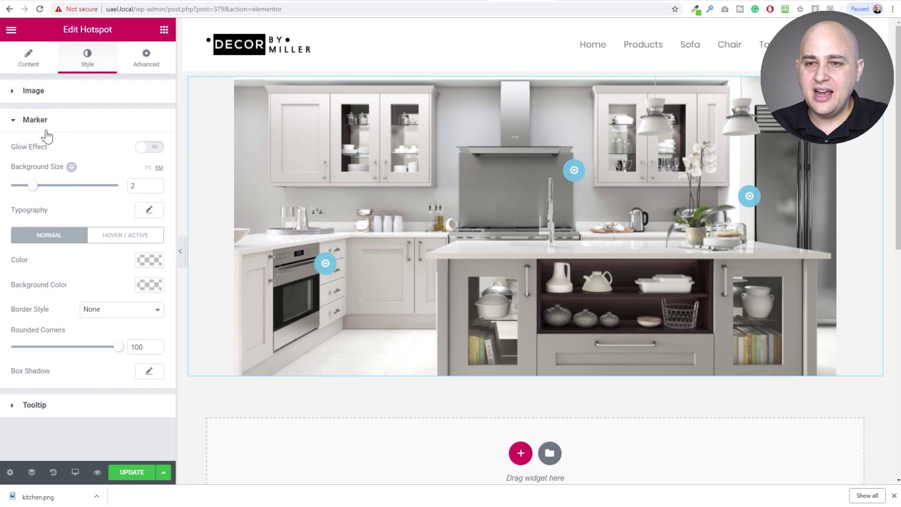
left_click(89, 409)
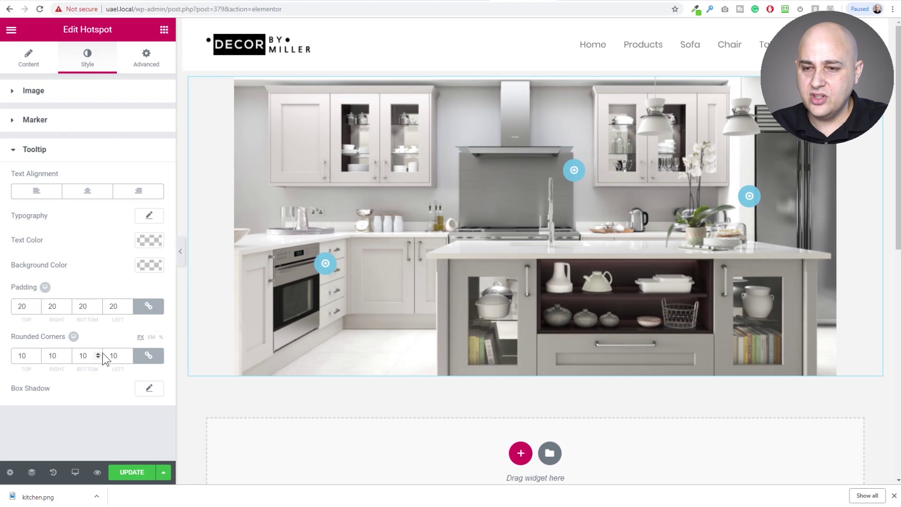
left_click(132, 473)
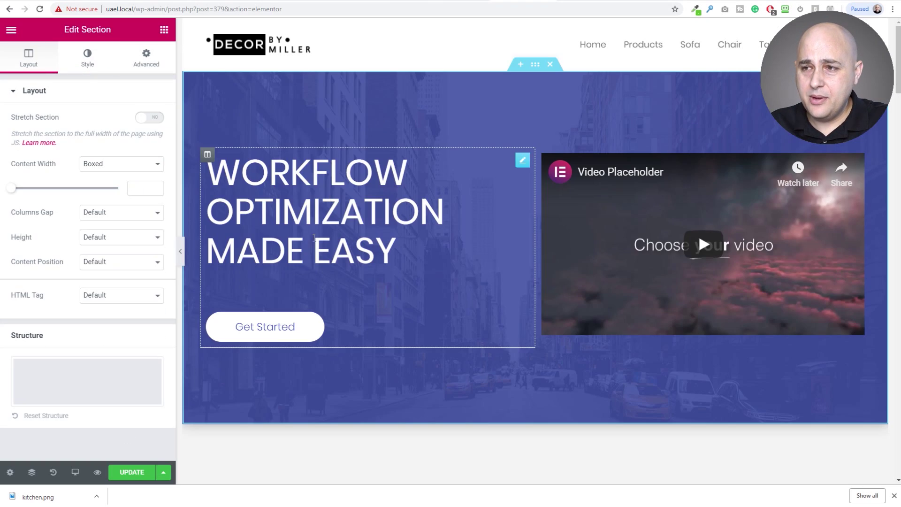
left_click(132, 472)
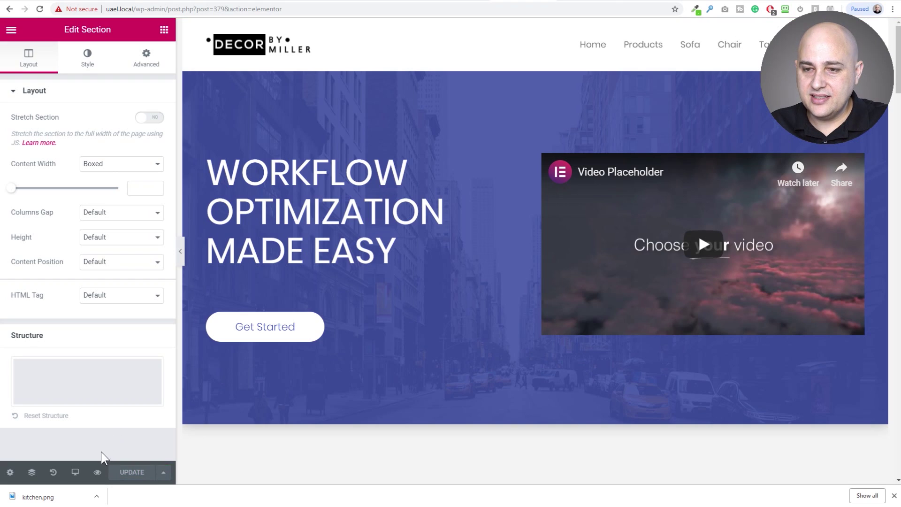
Preview the live page and scroll down to the kitchen image with its oven tooltip.
left_click(97, 473)
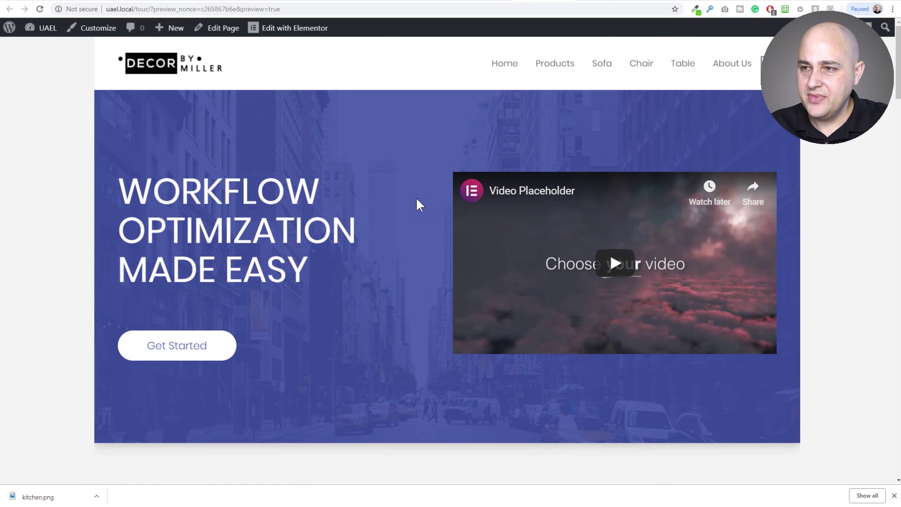
scroll(416, 196, "down", 4)
scroll(418, 196, "down", 3)
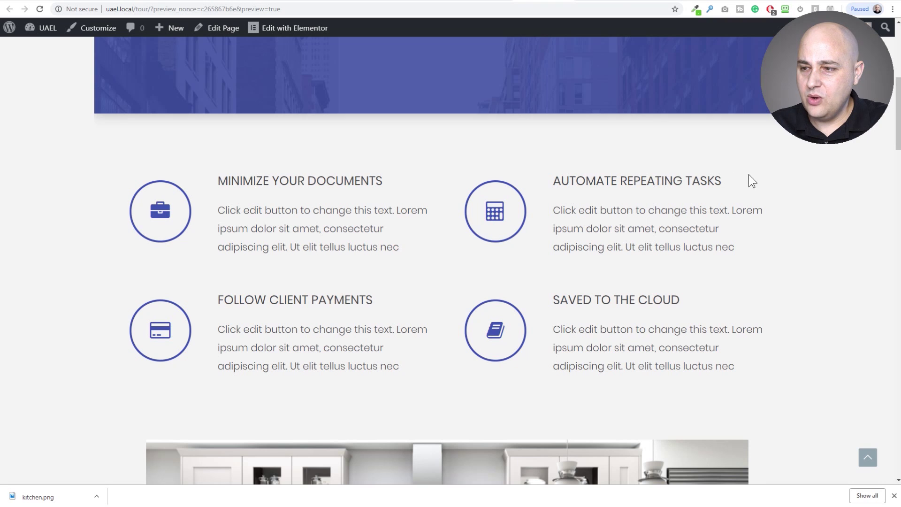
scroll(789, 173, "down", 5)
scroll(810, 168, "down", 1)
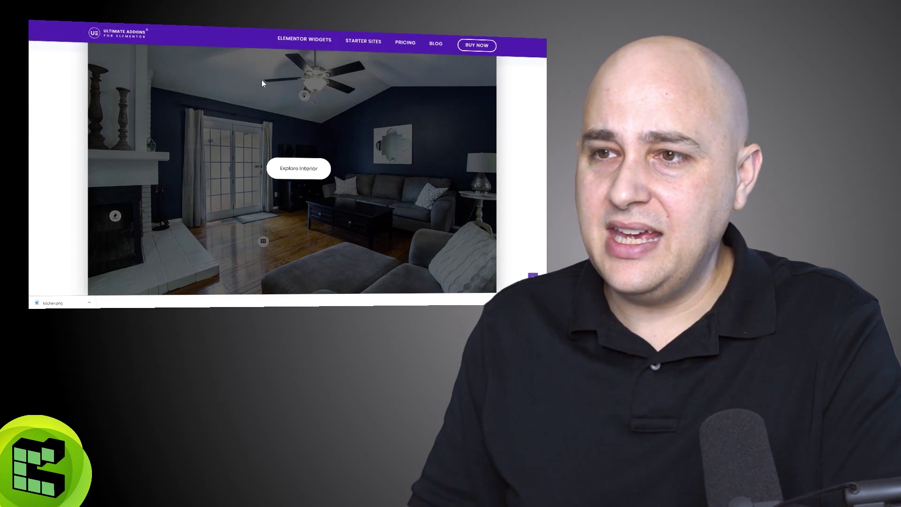
scroll(263, 84, "up", 10)
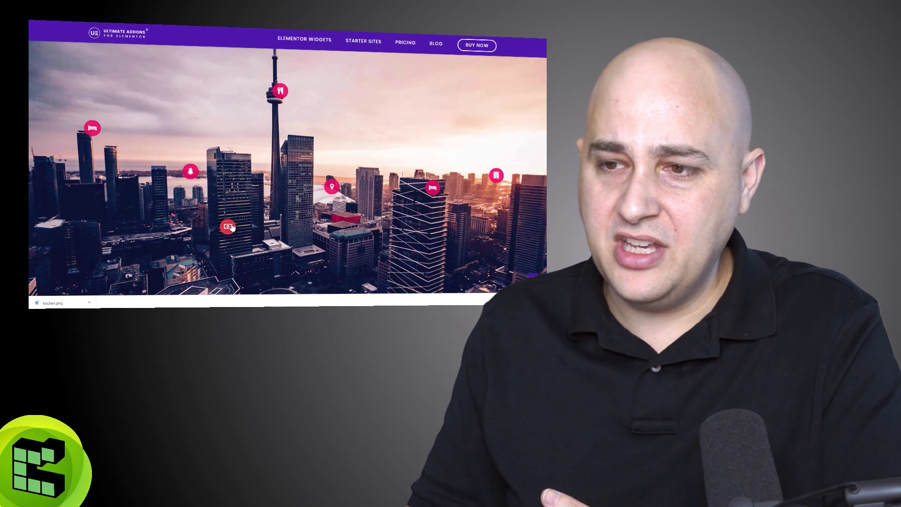
scroll(285, 165, "up", 5)
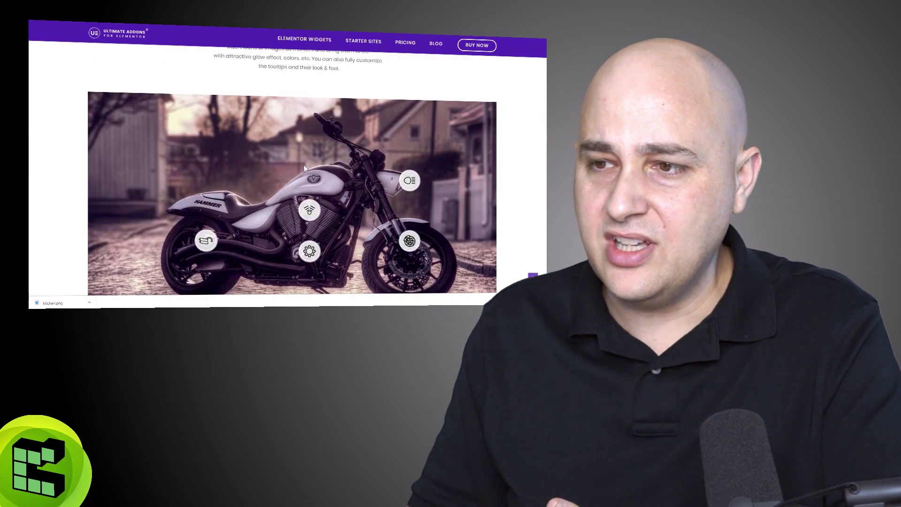
scroll(303, 164, "down", 1)
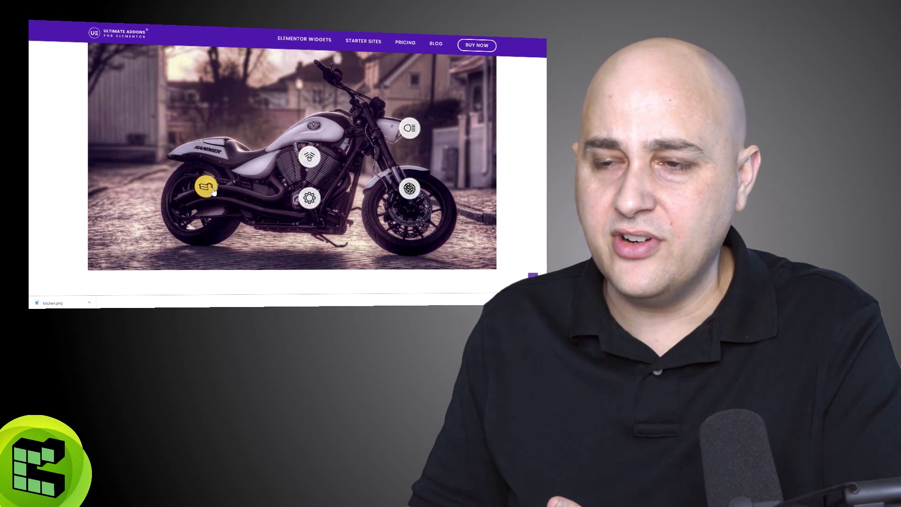
mouse_move(208, 188)
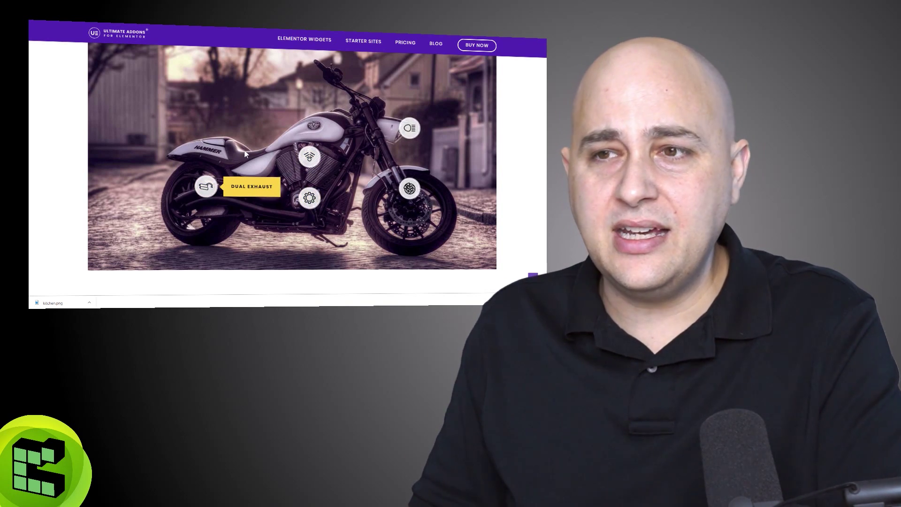
scroll(244, 154, "down", 5)
scroll(244, 154, "down", 10)
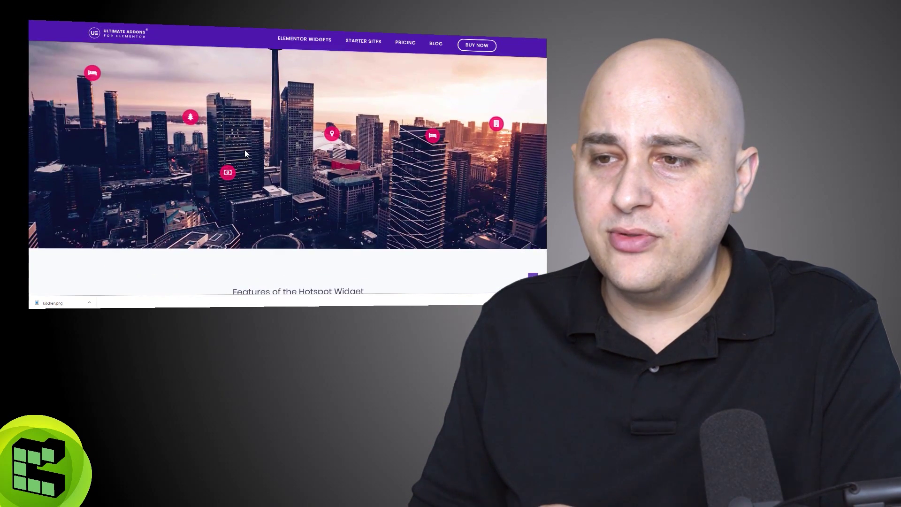
scroll(248, 150, "down", 2)
scroll(258, 149, "up", 2)
left_click_drag(257, 87, 338, 91)
scroll(305, 101, "down", 5)
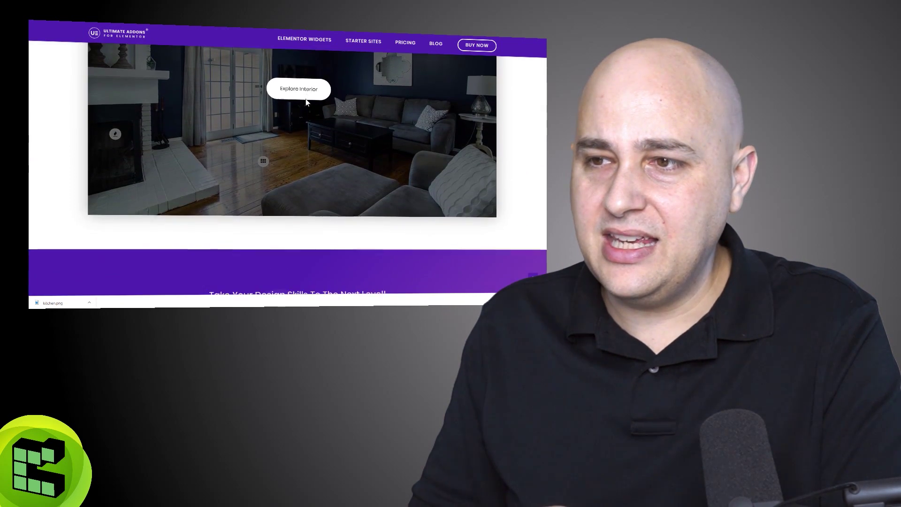
scroll(305, 101, "up", 3)
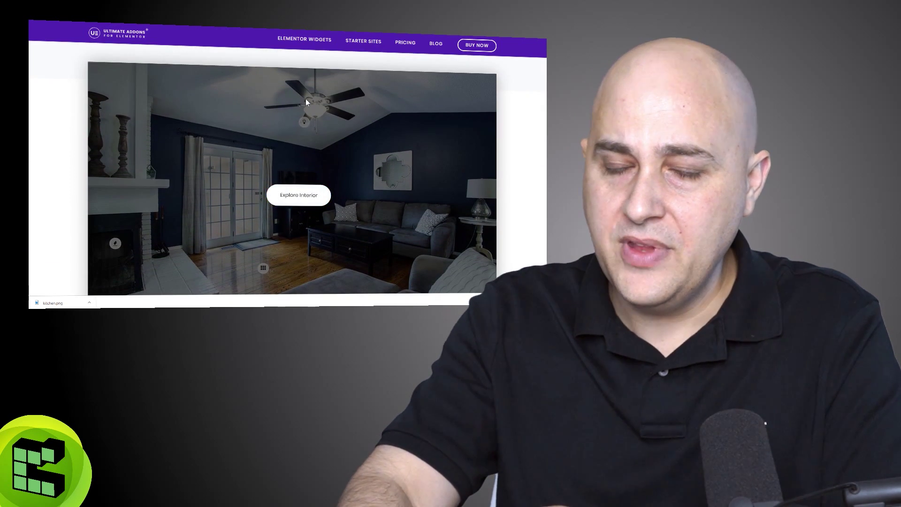